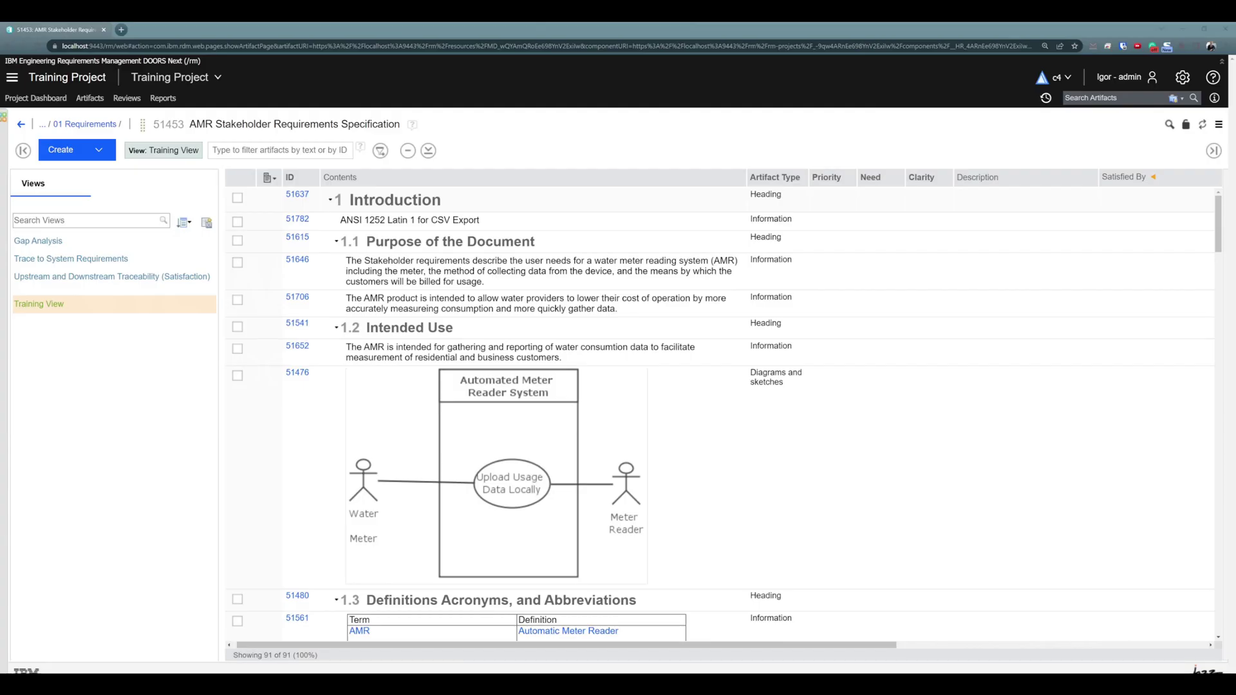
# Look through the requirements in the AMR Stakeholder Requirements Specification together with their attribute and link columns
pyautogui.scroll(-15, 476, 284)
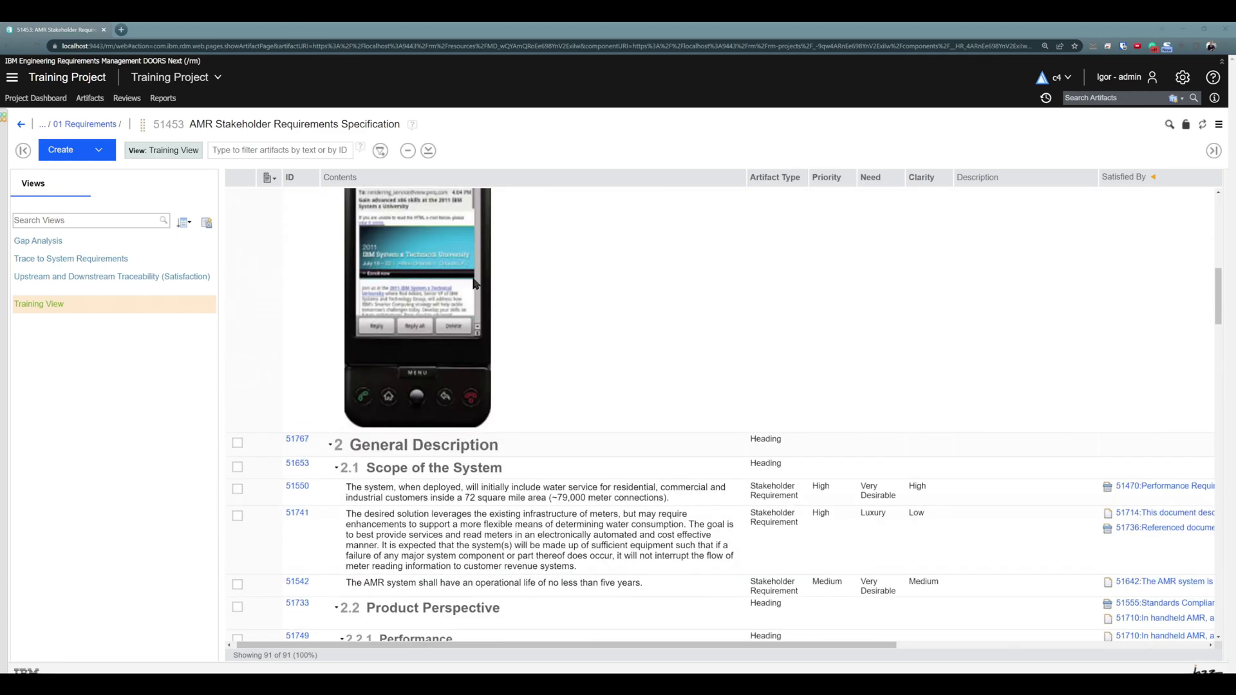
pyautogui.scroll(-1, 477, 284)
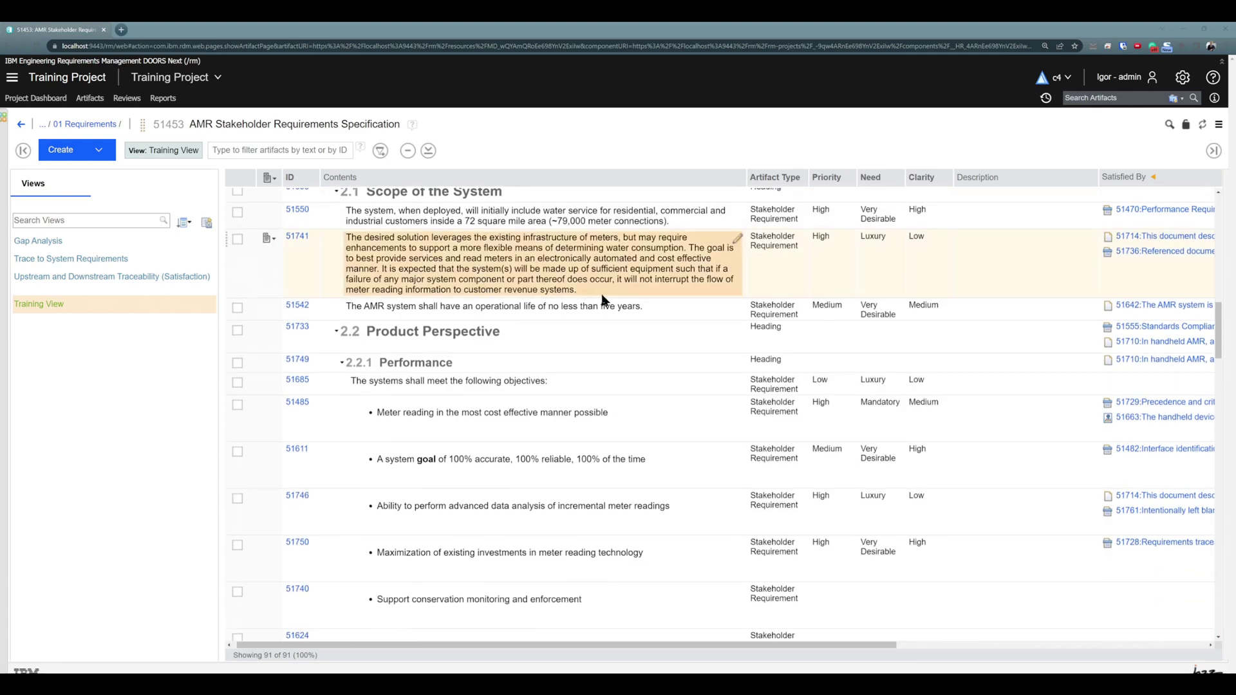
pyautogui.moveTo(631, 645); pyautogui.dragTo(521, 661)
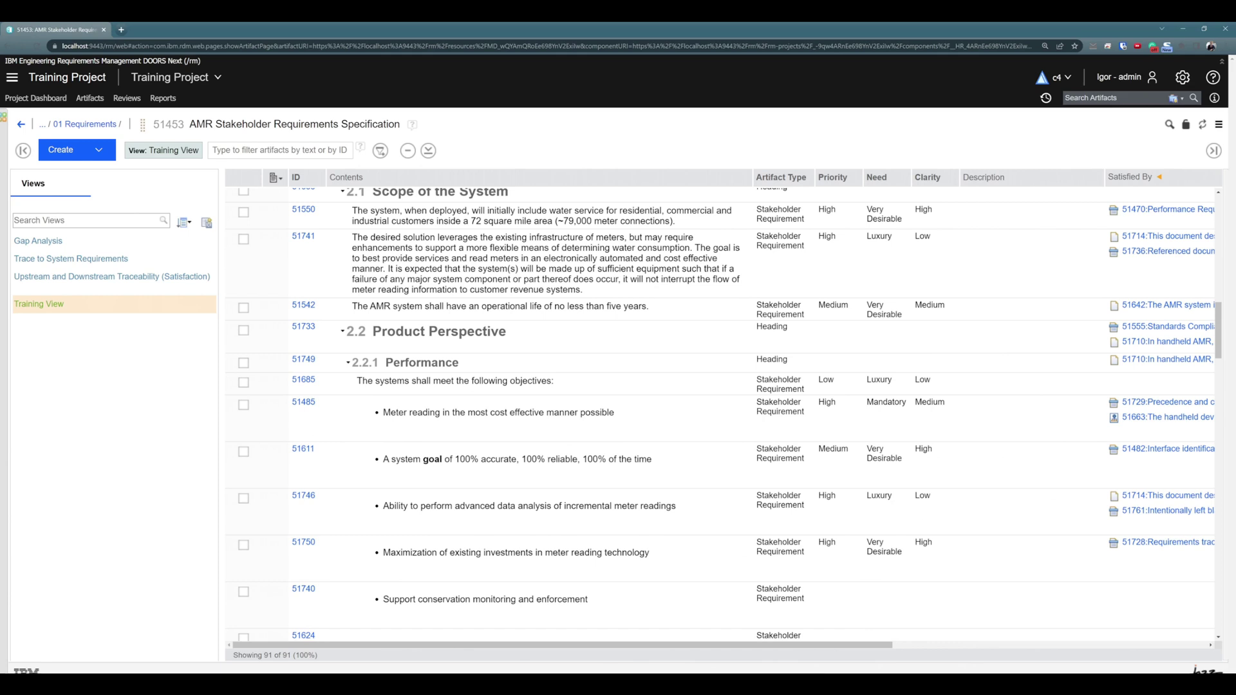
pyautogui.scroll(15, 719, 412)
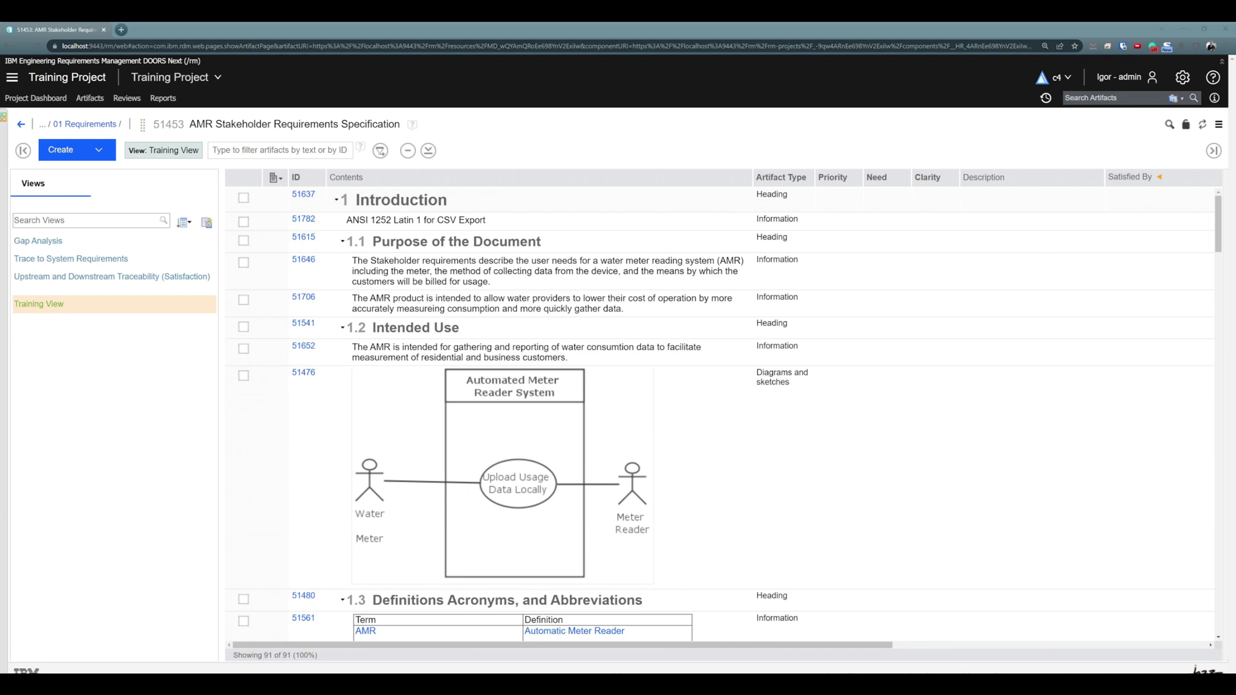
pyautogui.scroll(-3, 719, 412)
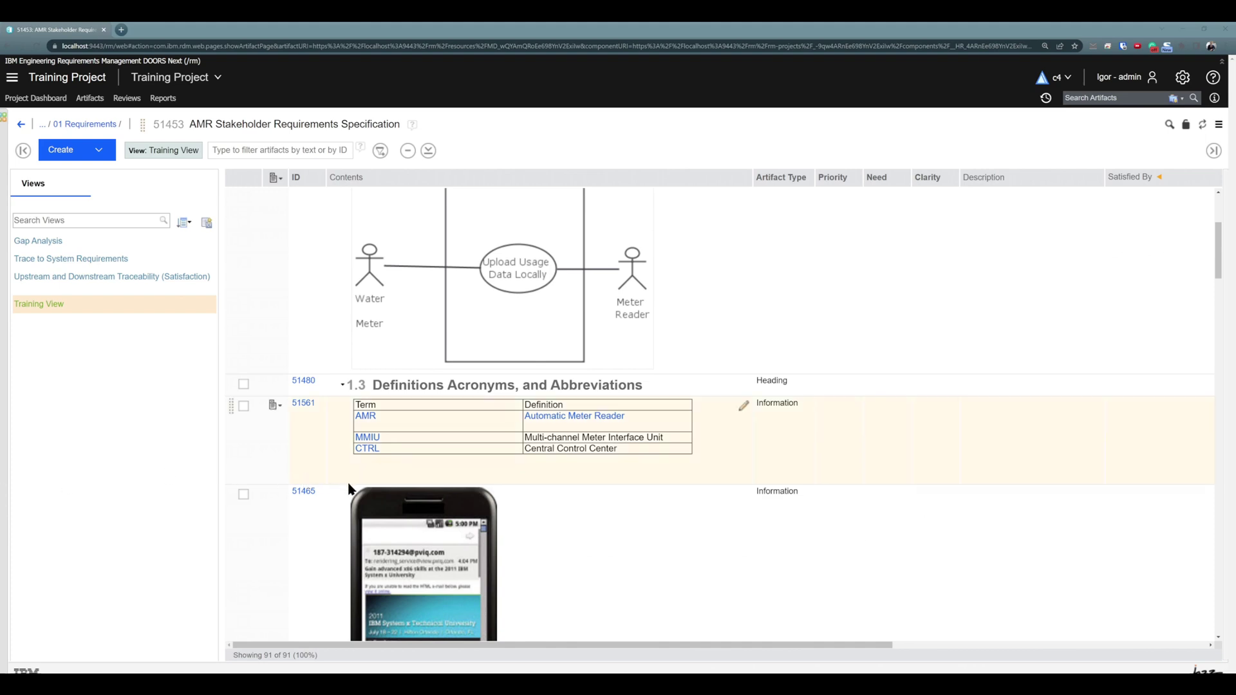
pyautogui.scroll(-3, 397, 491)
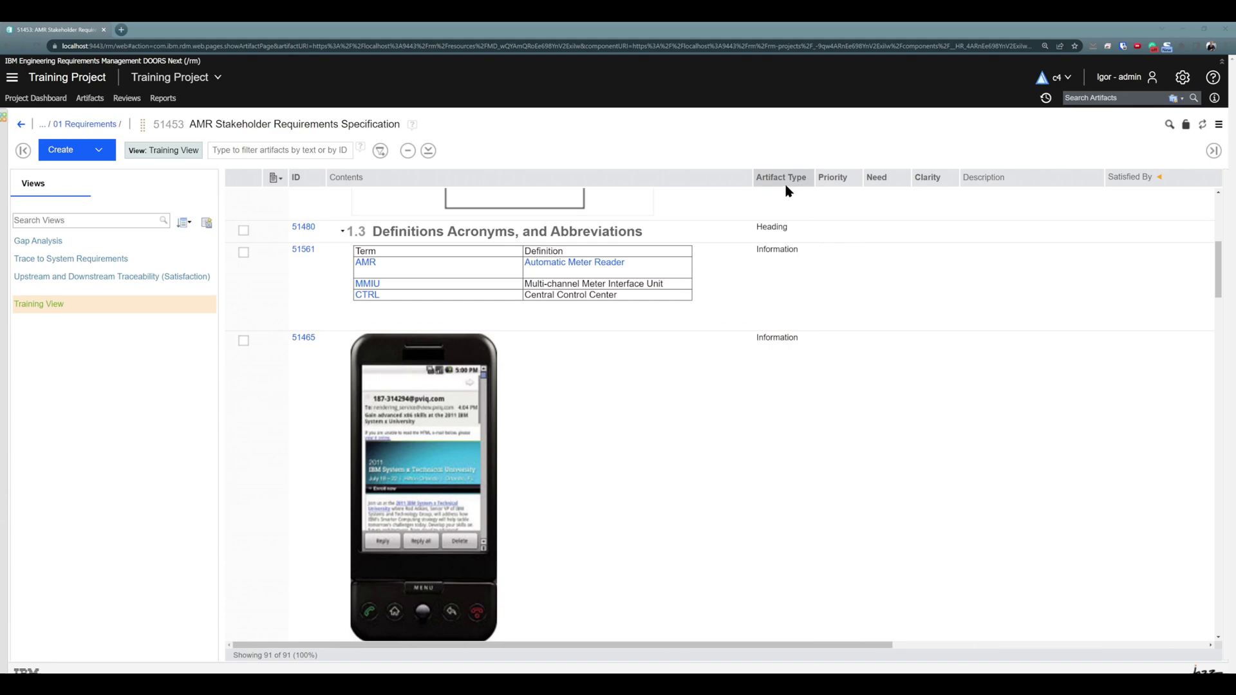
# Select the requirement about an operational life of no less than five years and review its attributes in the artifact details
pyautogui.scroll(-7, 621, 362)
pyautogui.click(655, 431)
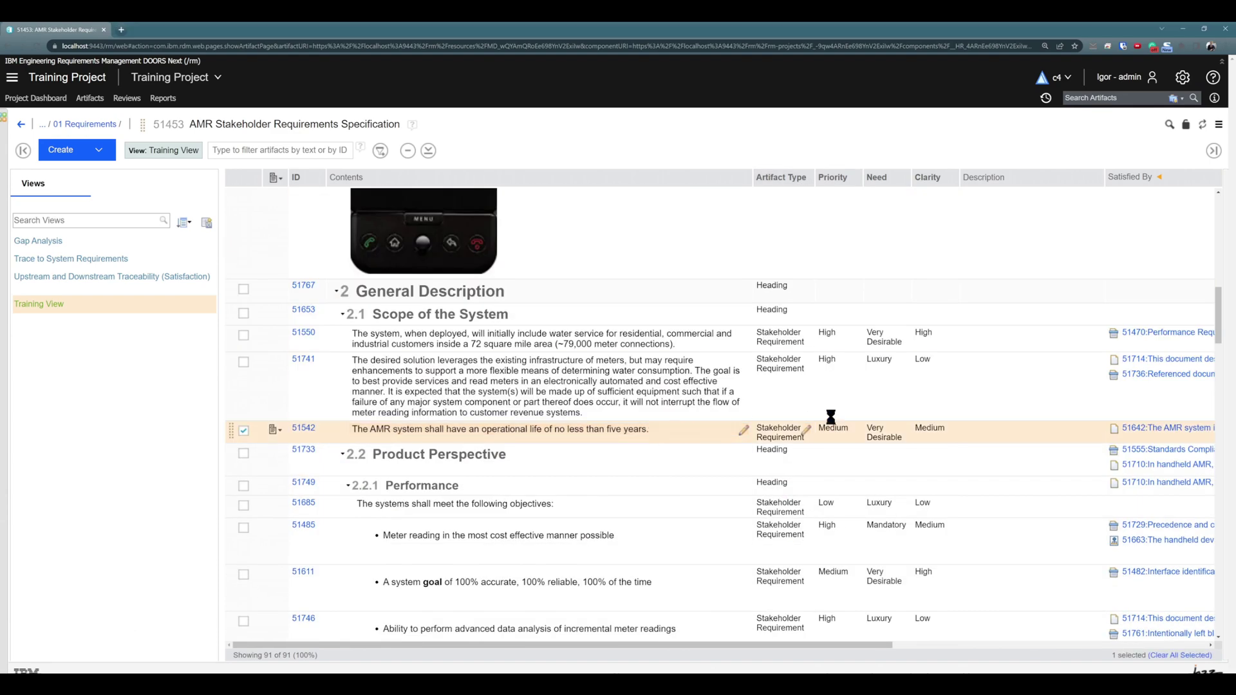
pyautogui.click(1213, 150)
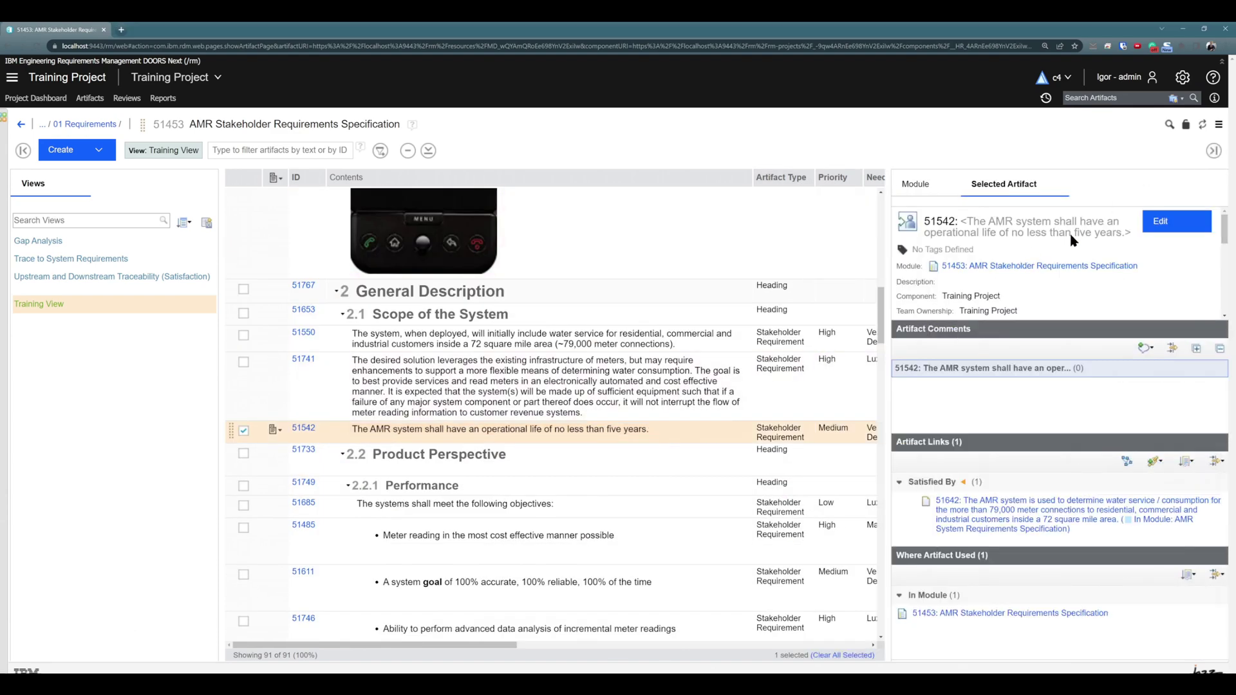
pyautogui.scroll(-3, 1026, 272)
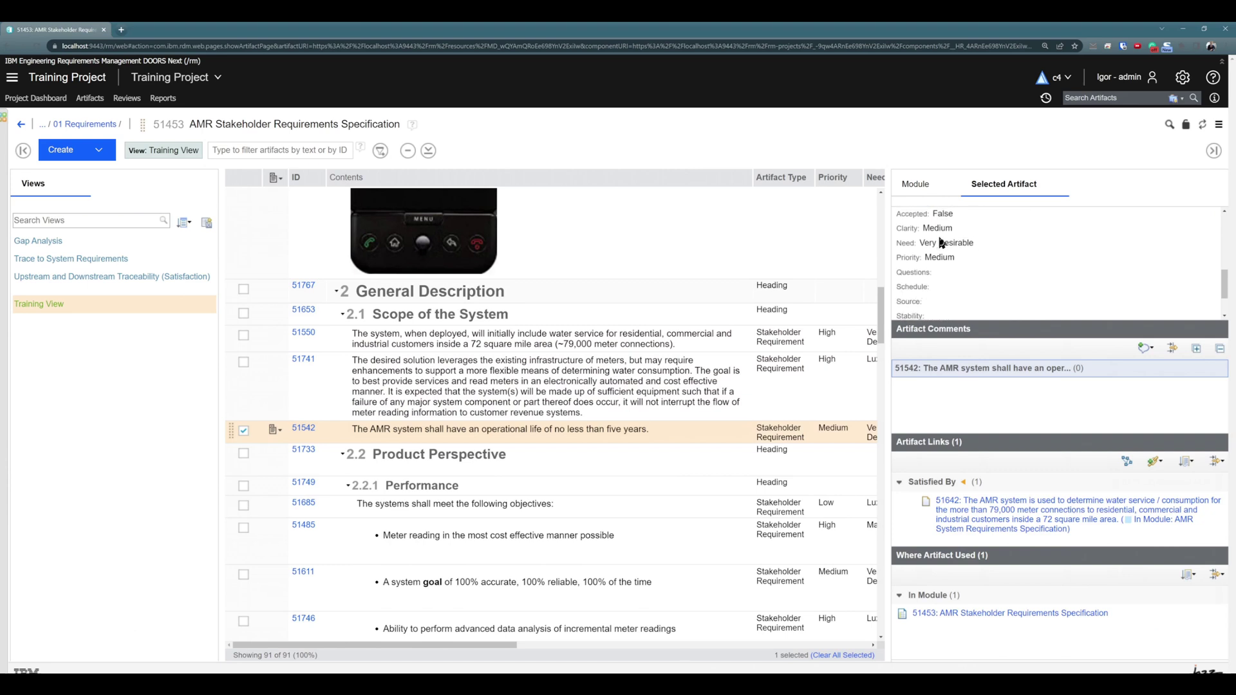
pyautogui.scroll(-2, 940, 278)
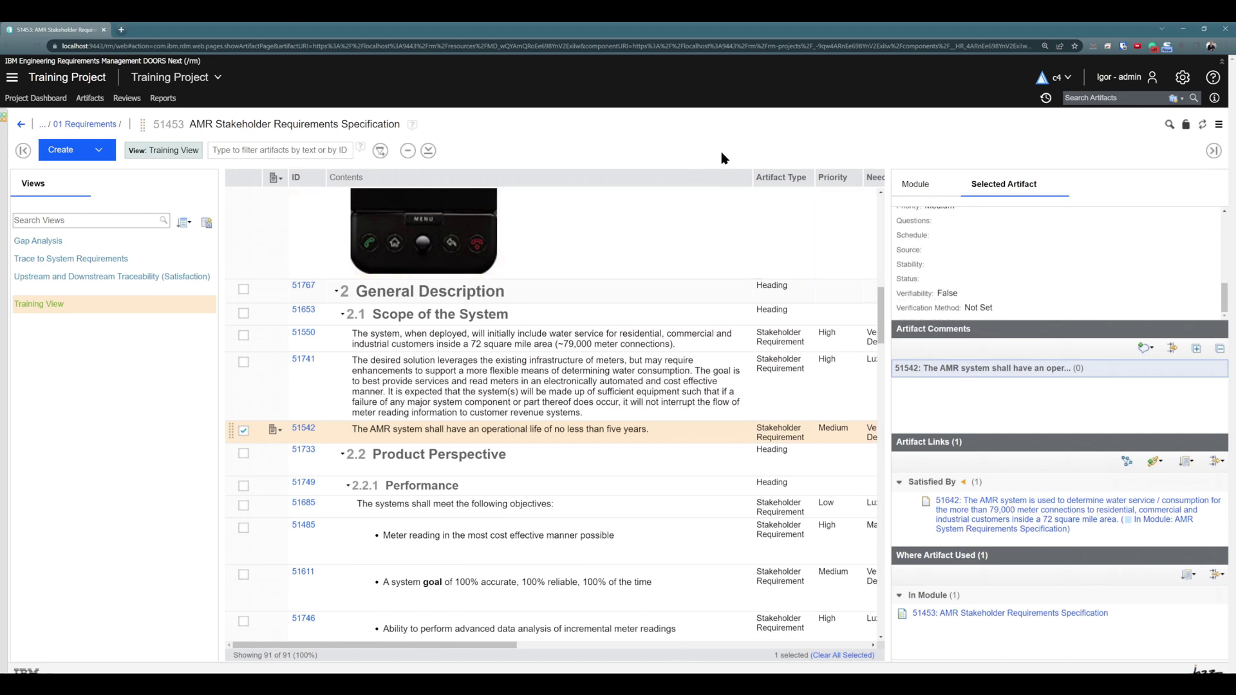
pyautogui.click(1213, 150)
# In the column display settings, move the Satisfied By column up so it sits between ID and Contents
pyautogui.moveTo(711, 646); pyautogui.dragTo(957, 651)
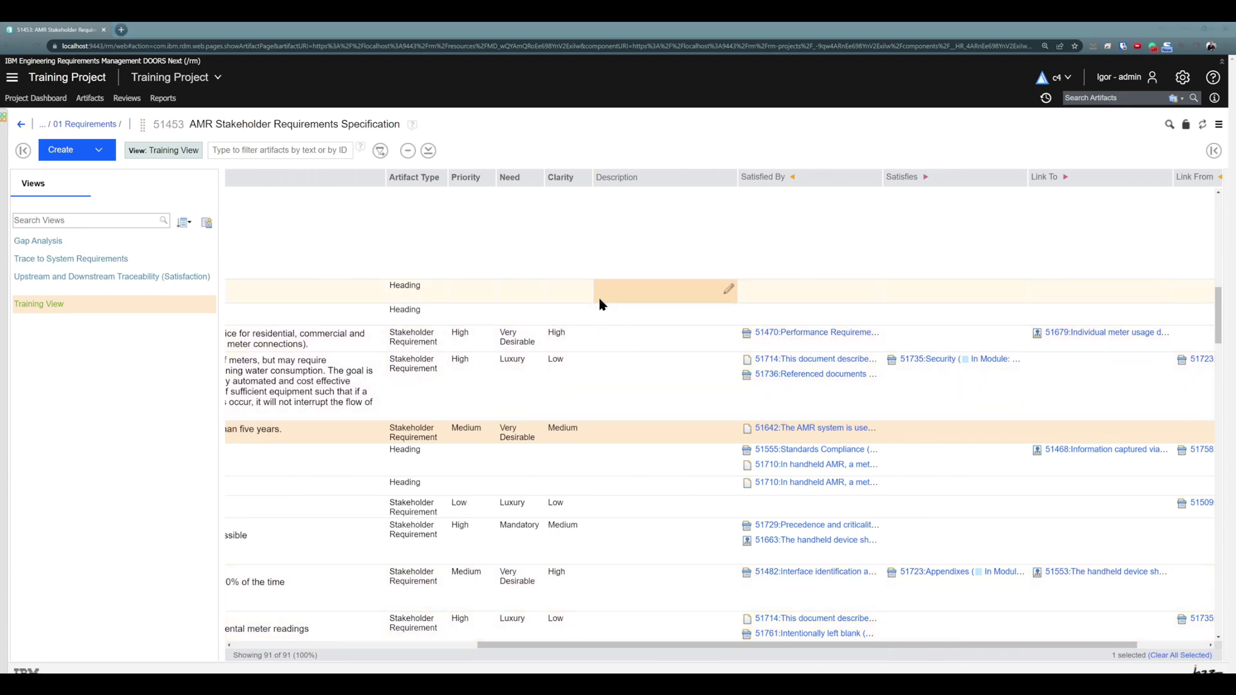
pyautogui.rightClick(691, 179)
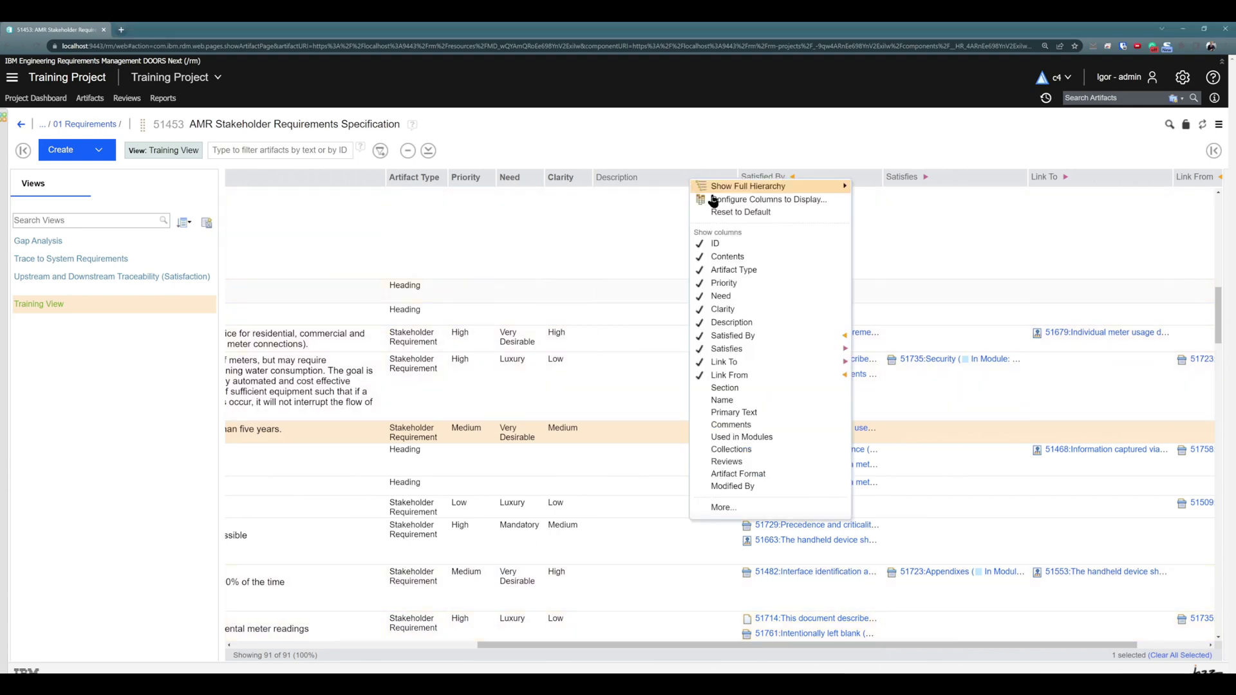
pyautogui.click(722, 508)
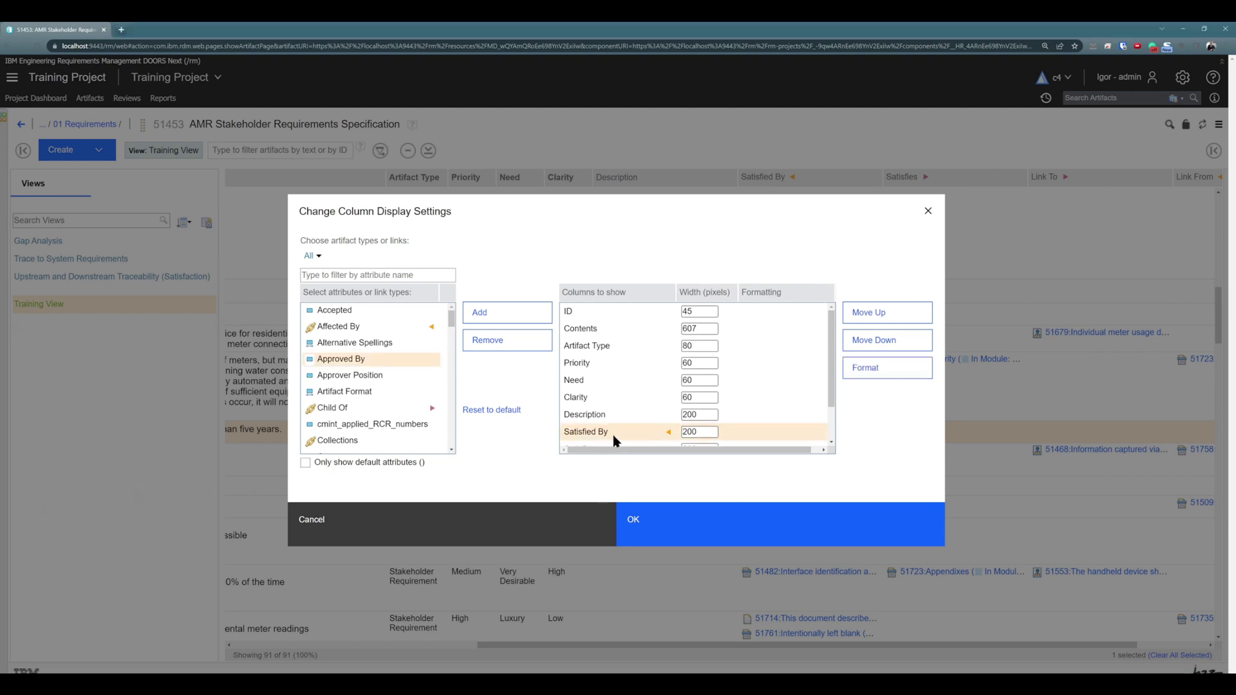
pyautogui.click(879, 313)
pyautogui.click(879, 313)
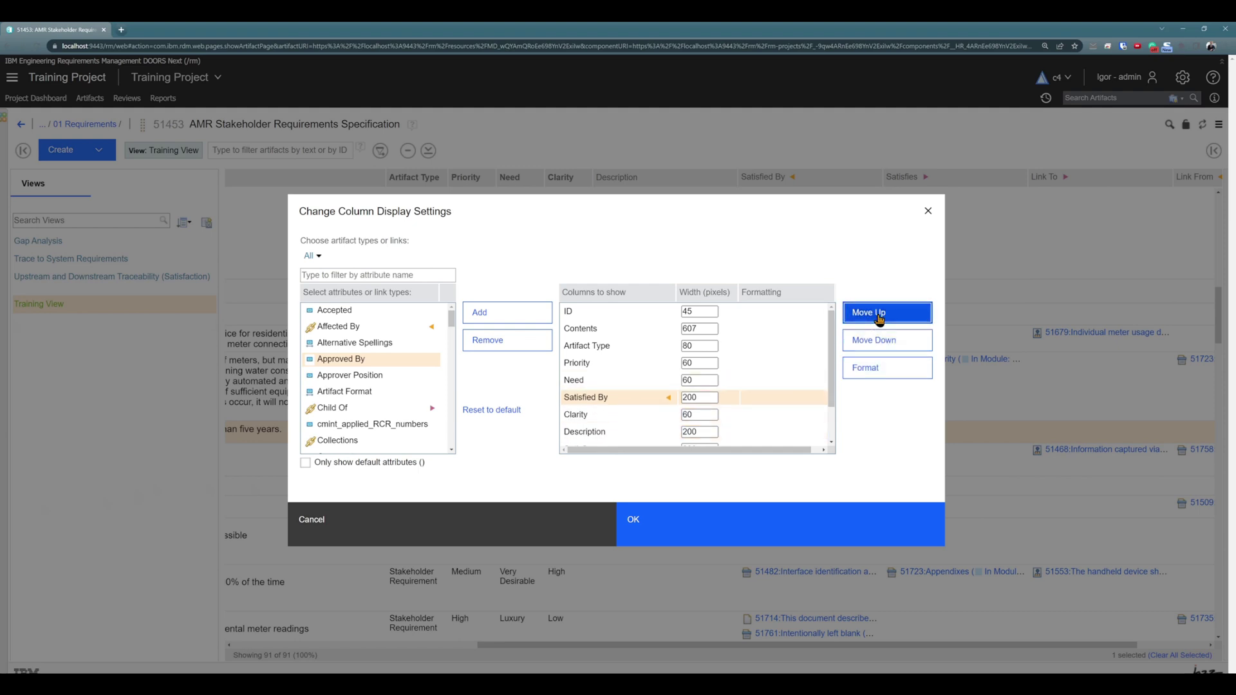
pyautogui.click(878, 314)
pyautogui.click(879, 314)
pyautogui.click(878, 314)
pyautogui.click(877, 317)
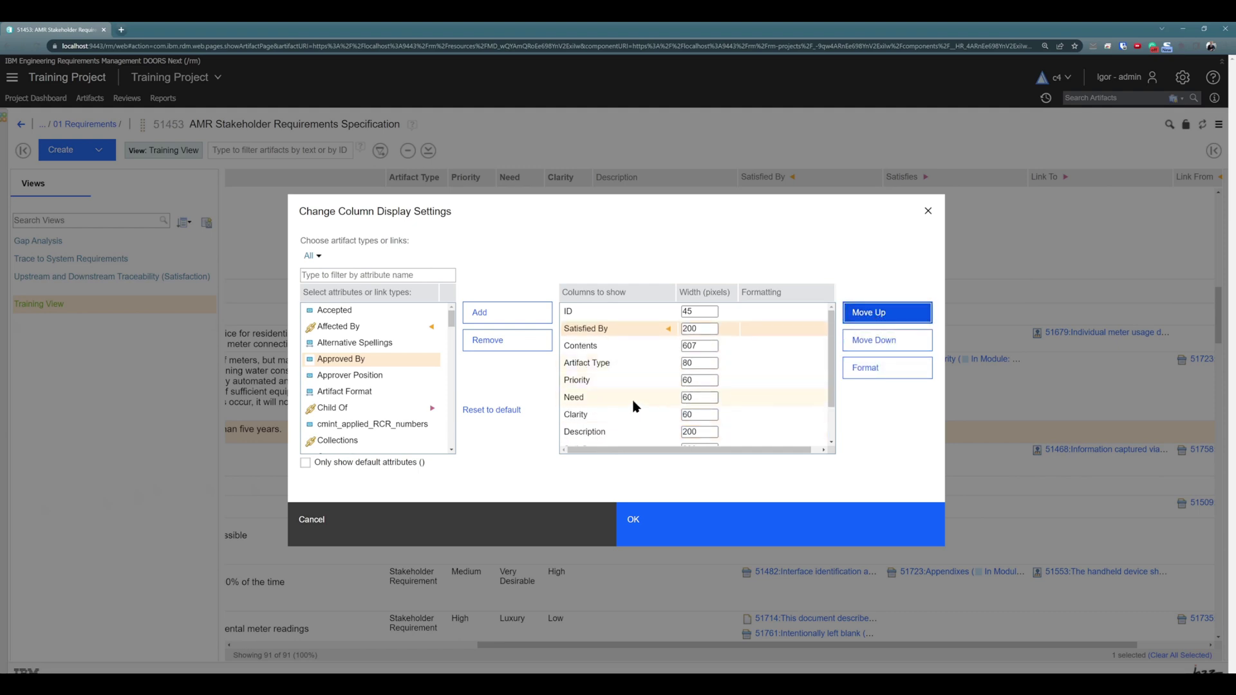
# Remove the Description column from the columns to show
pyautogui.scroll(-1, 635, 399)
pyautogui.click(608, 402)
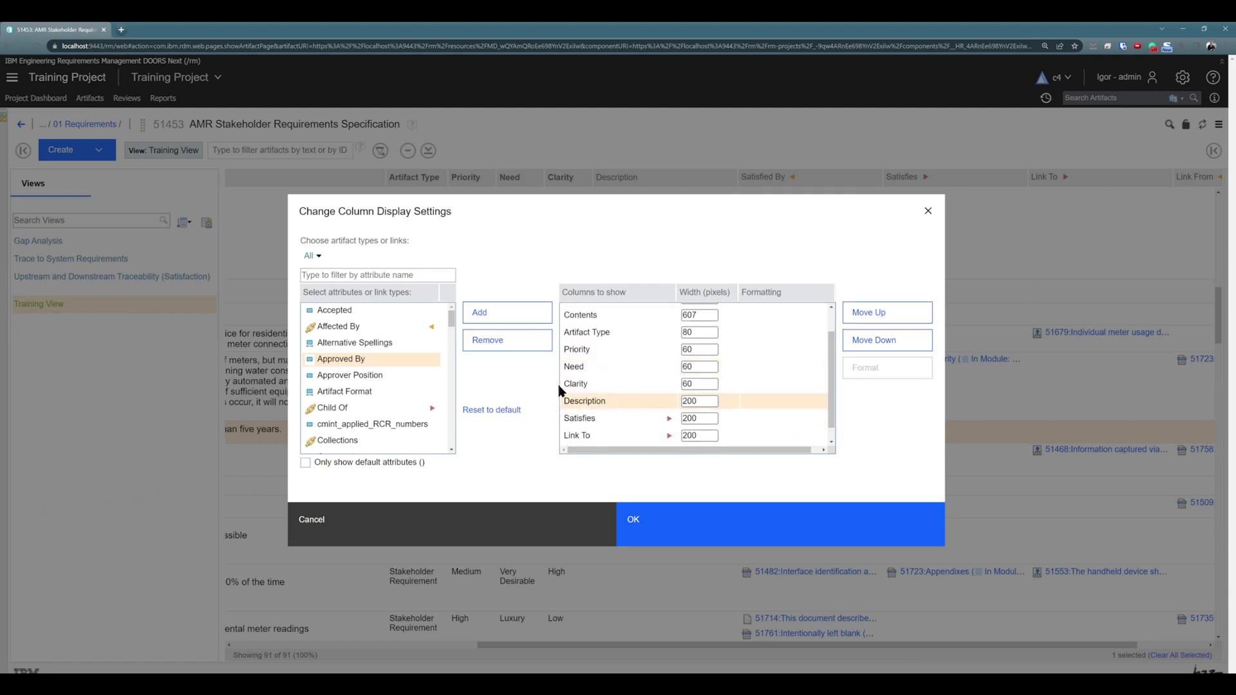
pyautogui.click(513, 344)
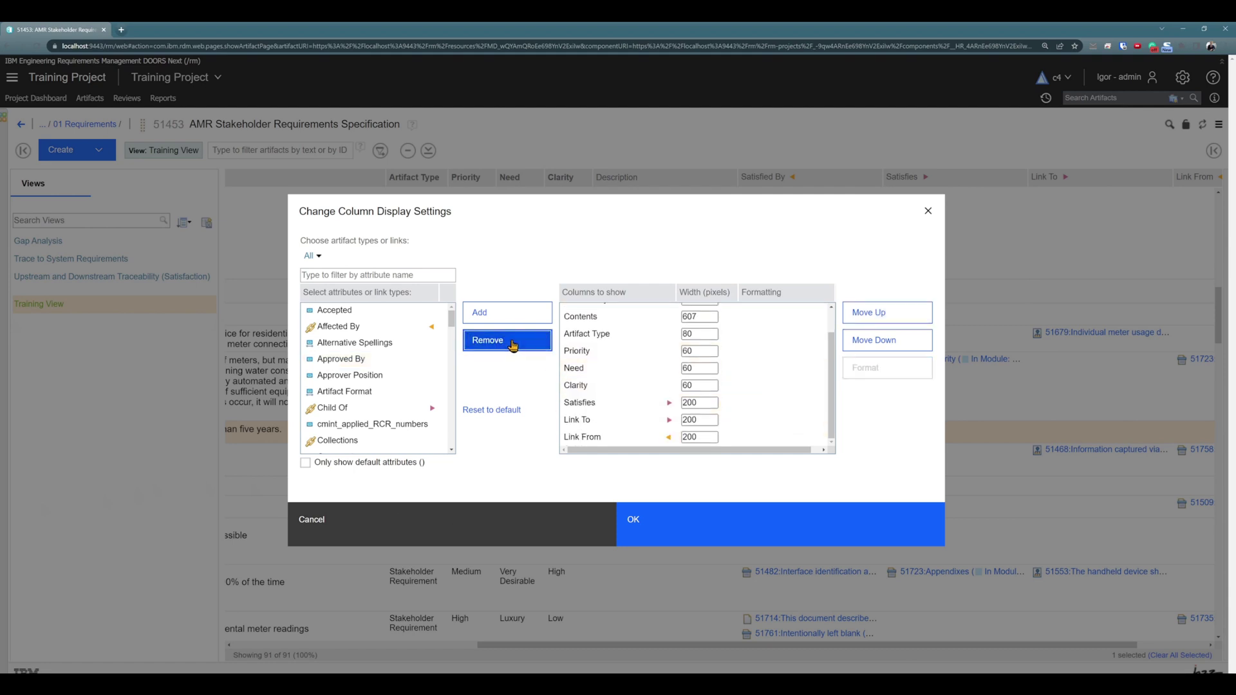
# Move the Satisfies column up so it comes directly after Contents
pyautogui.click(591, 404)
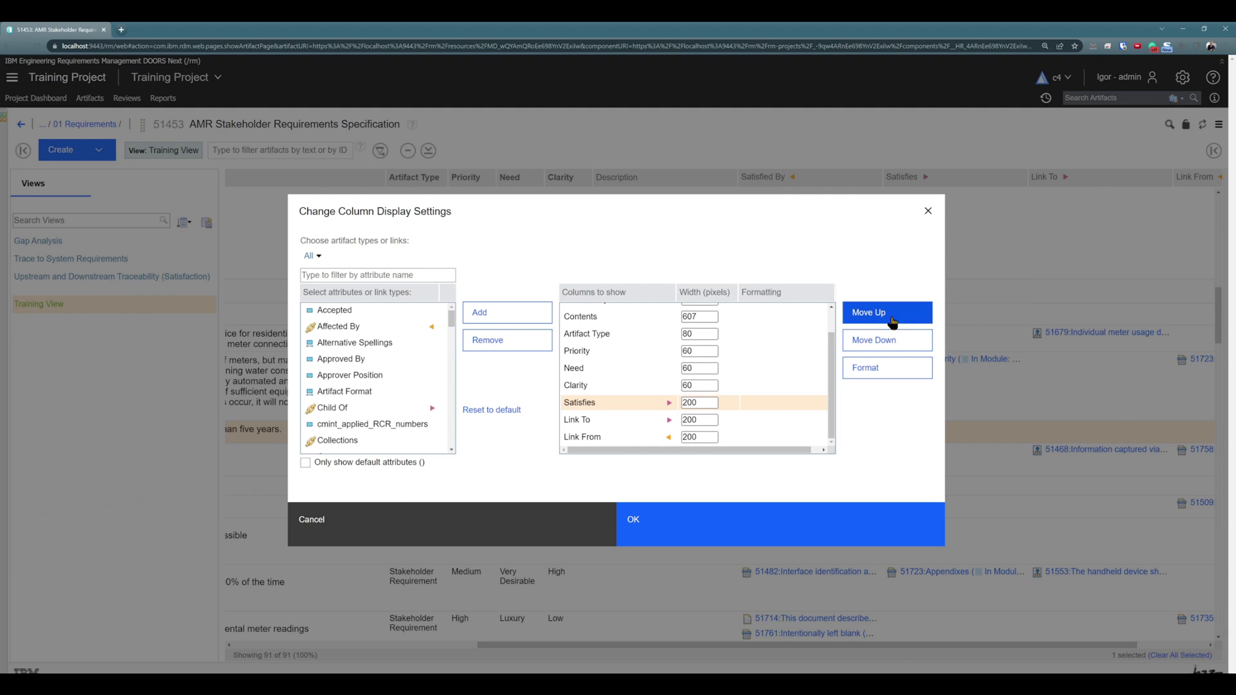
pyautogui.click(892, 313)
pyautogui.click(893, 314)
pyautogui.click(894, 313)
pyautogui.click(894, 314)
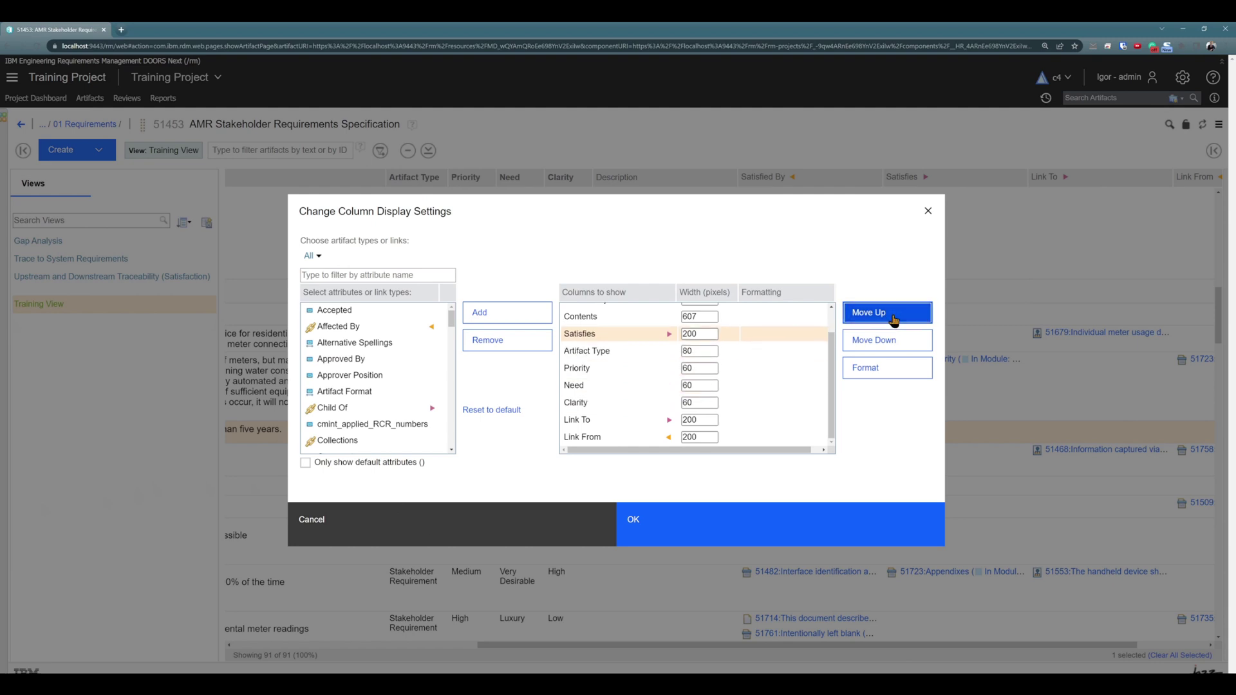
# Remove the Link To and Link From columns and apply the column display settings
pyautogui.click(614, 421)
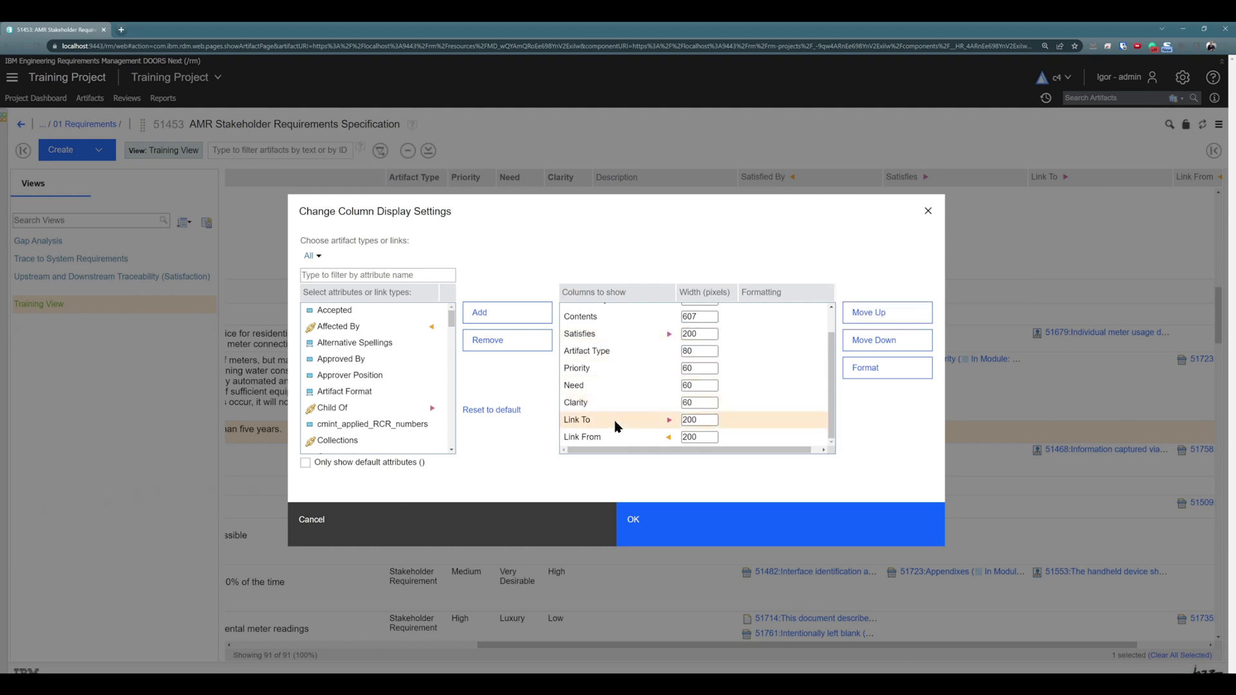
pyautogui.click(501, 341)
pyautogui.click(602, 438)
pyautogui.click(505, 341)
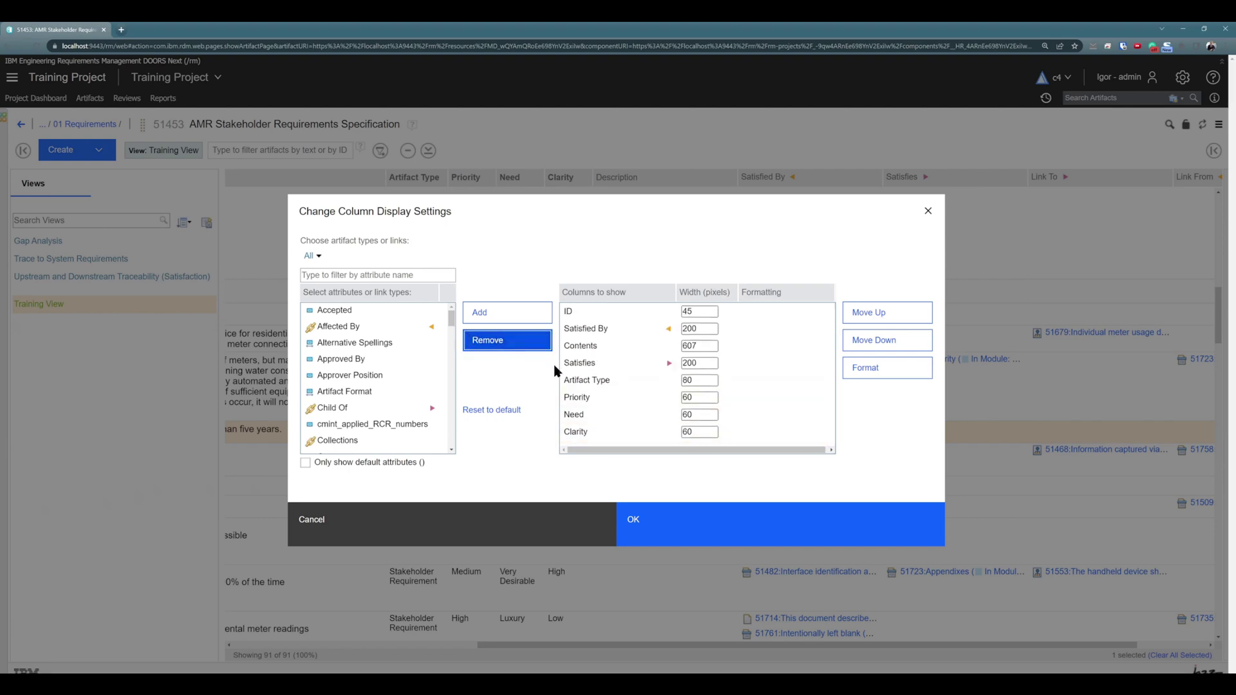
pyautogui.click(644, 524)
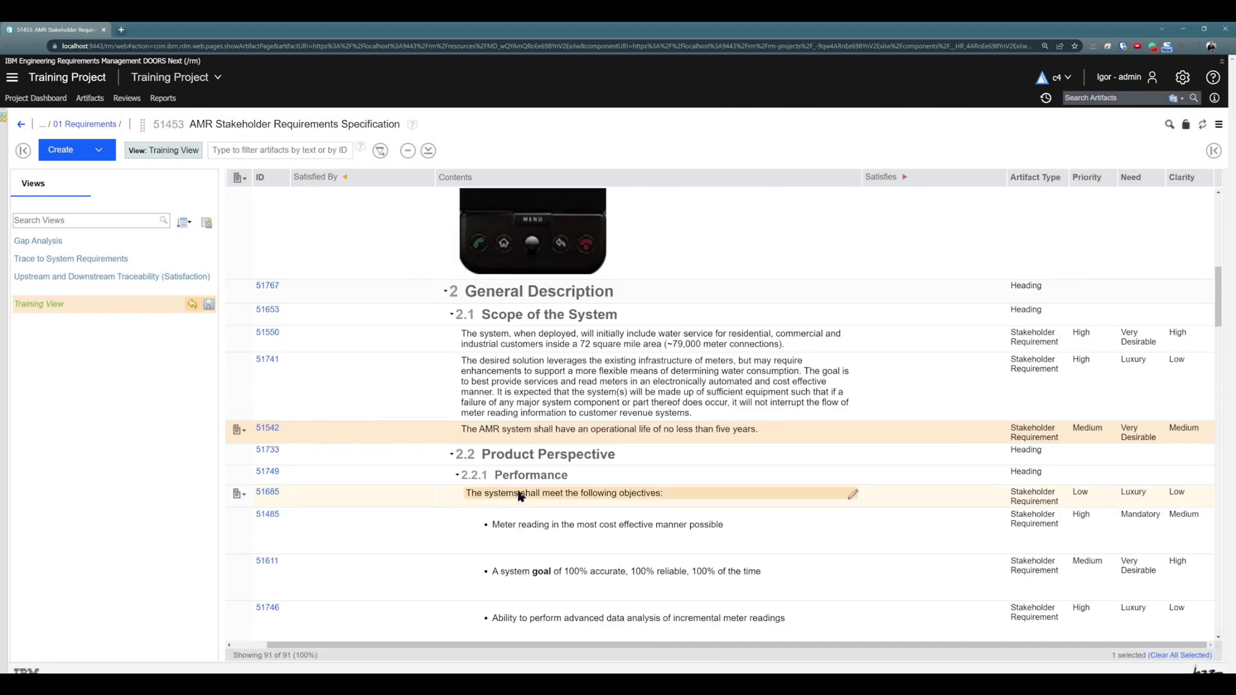
# Narrow the Contents, Satisfied By and Satisfies columns so all columns fit within the module's width
pyautogui.scroll(2, 811, 296)
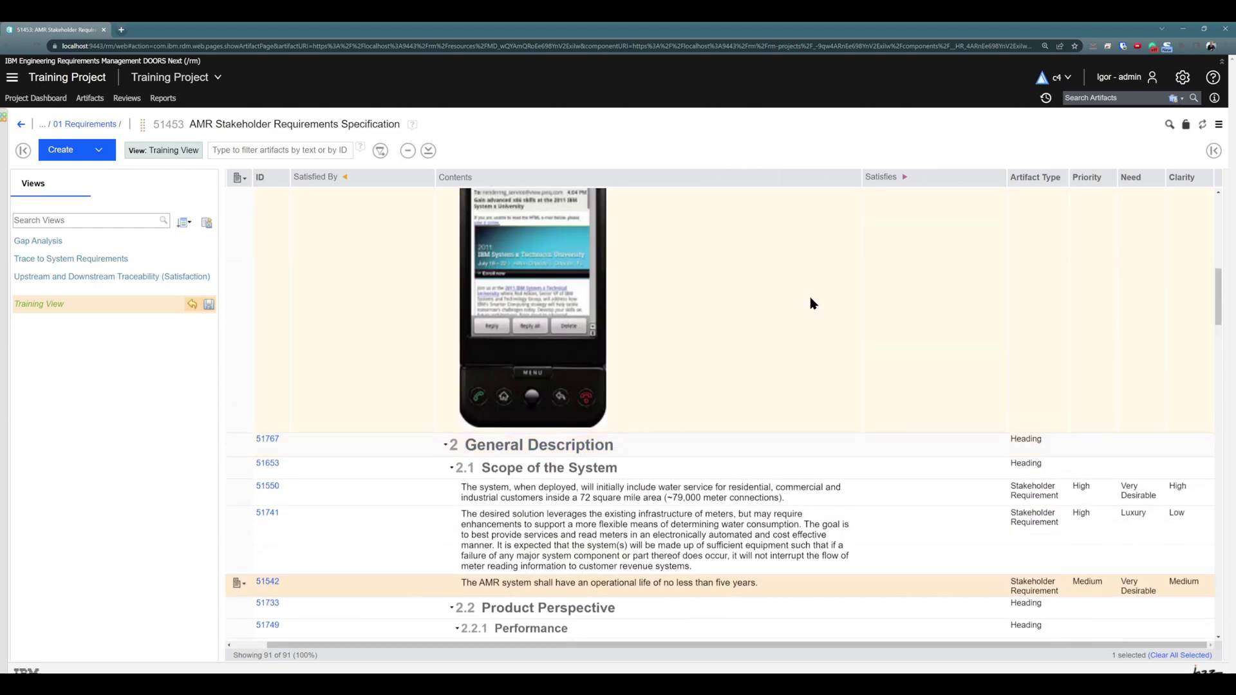
pyautogui.scroll(-3, 810, 303)
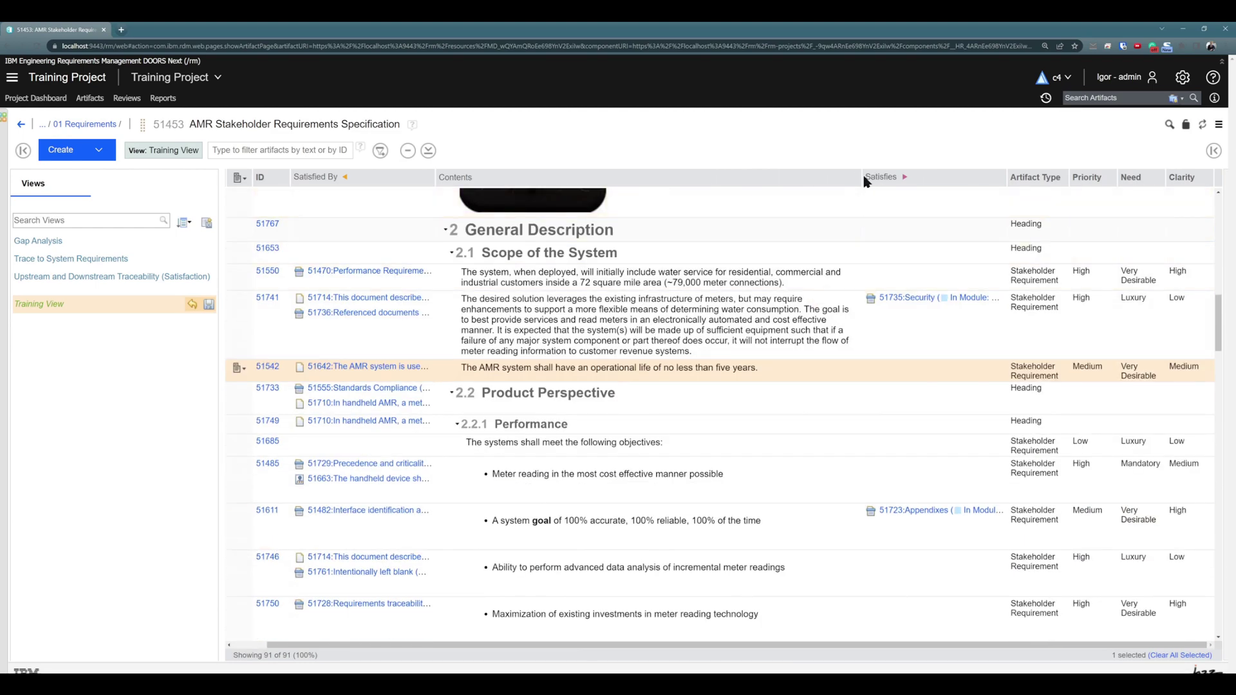
pyautogui.moveTo(862, 182); pyautogui.dragTo(670, 186)
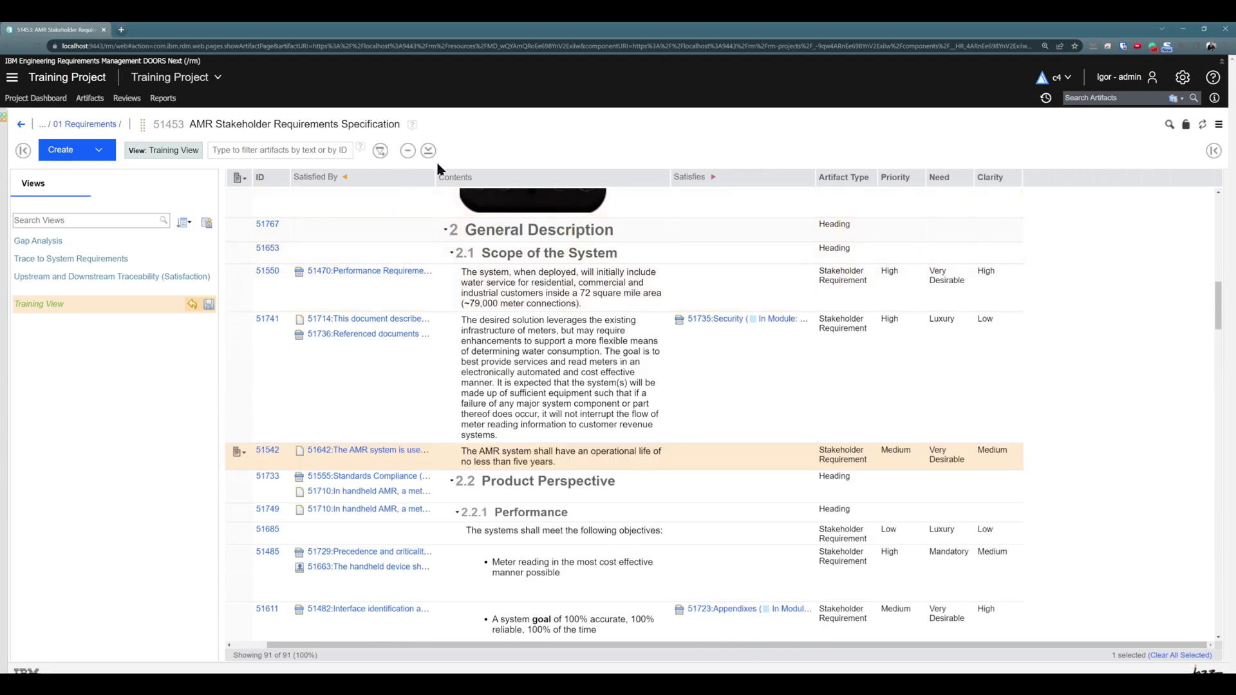
pyautogui.moveTo(435, 178); pyautogui.dragTo(397, 183)
pyautogui.moveTo(812, 177); pyautogui.dragTo(776, 179)
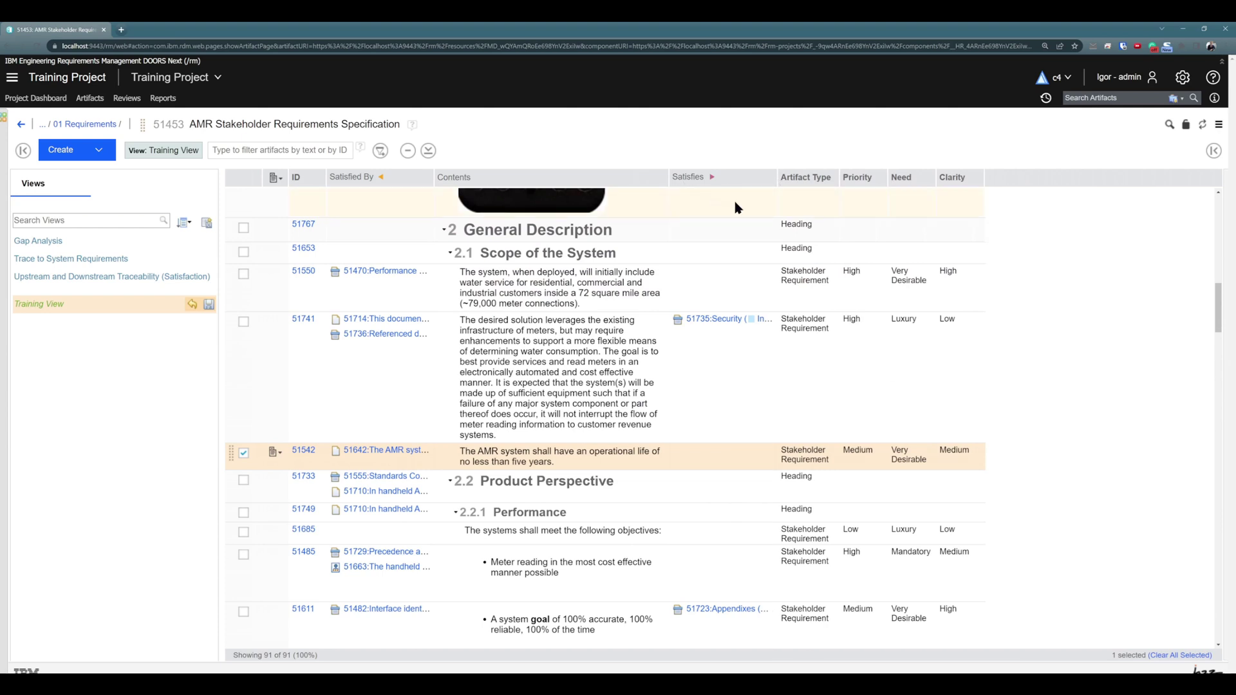
pyautogui.scroll(-5, 711, 271)
pyautogui.scroll(1, 711, 275)
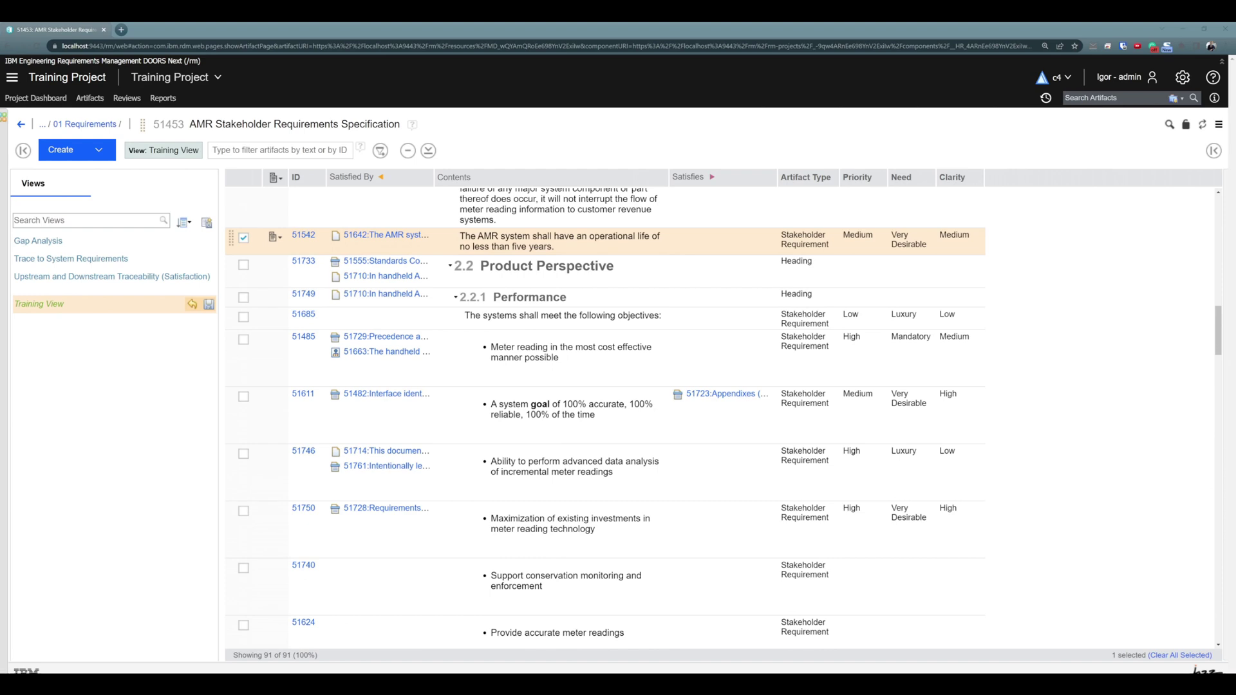
pyautogui.click(23, 151)
pyautogui.click(24, 152)
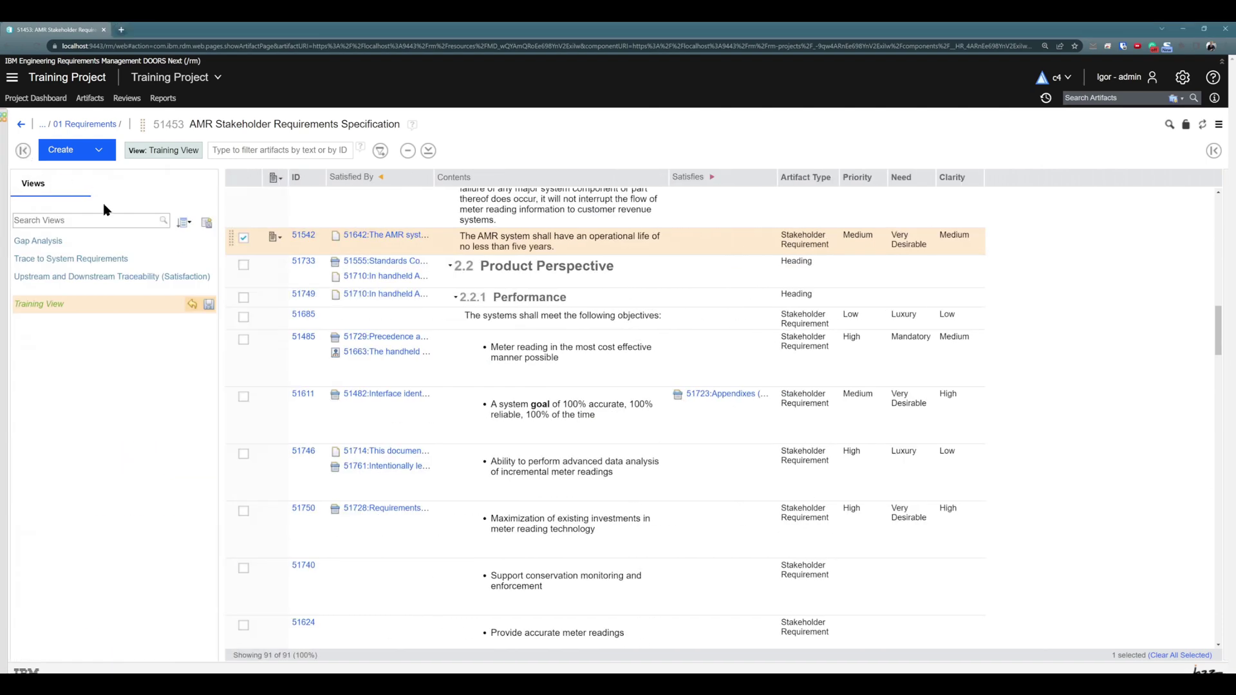
# Save the current column layout as a new personal view named "Training view #2" for just this module
pyautogui.click(206, 223)
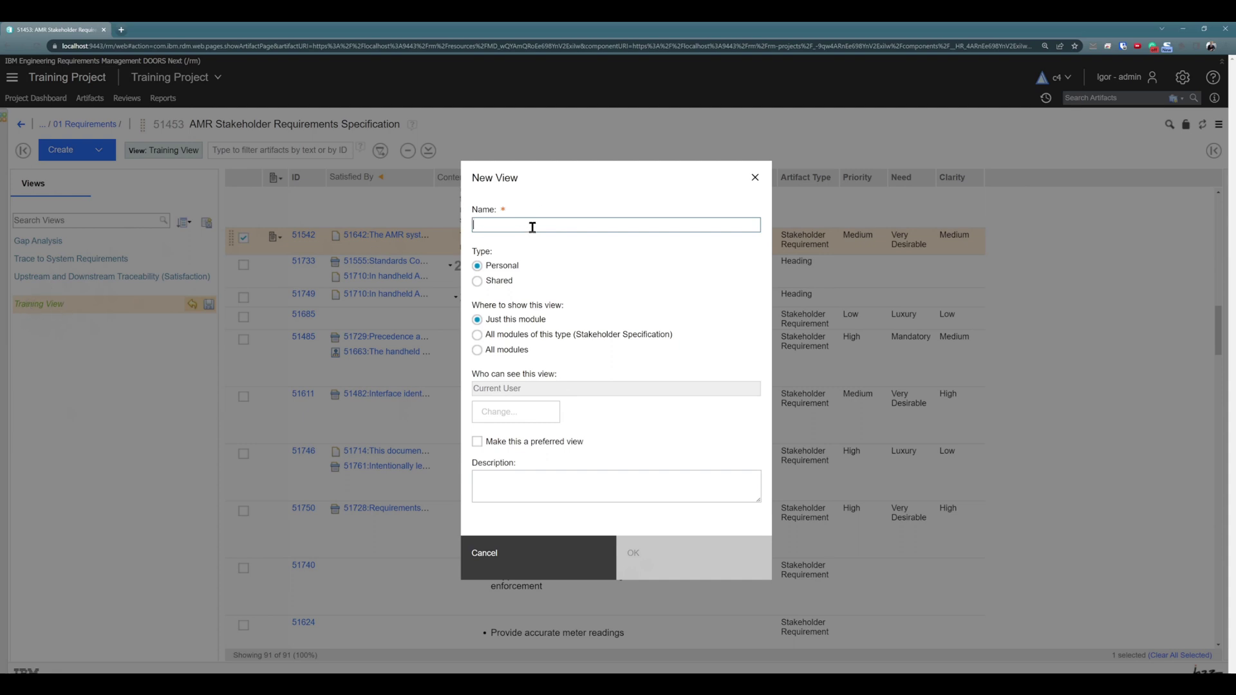
pyautogui.write('rainin')
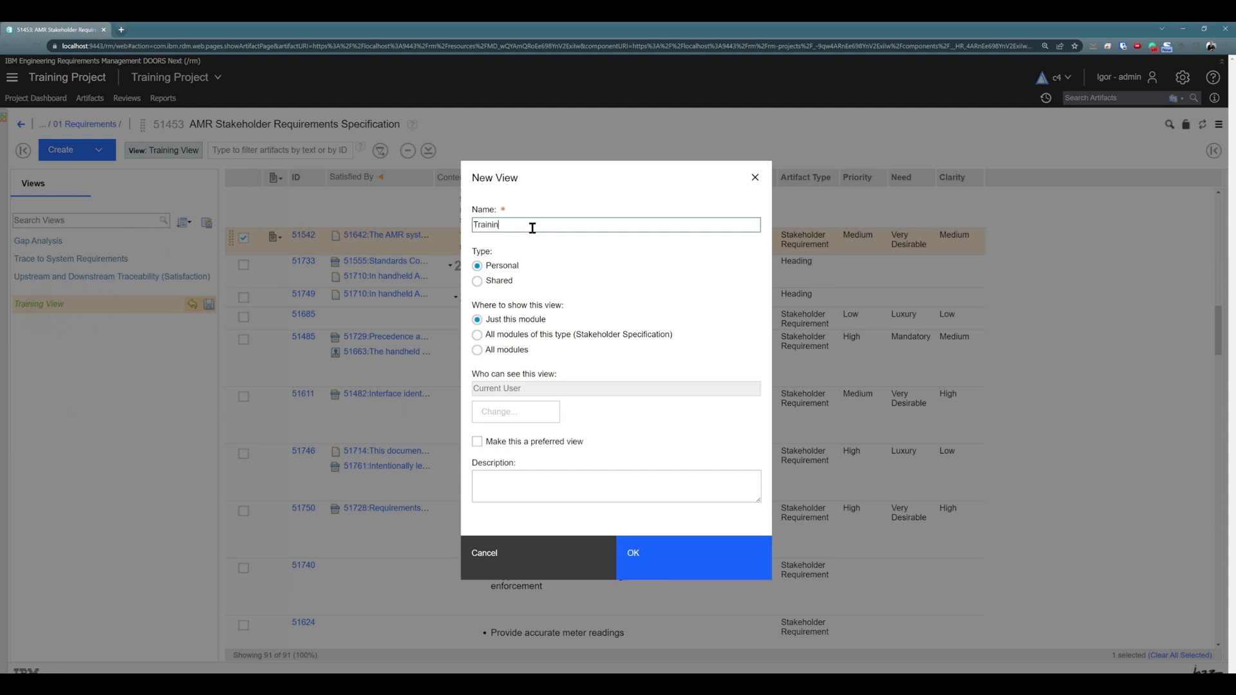
pyautogui.write('g view #2')
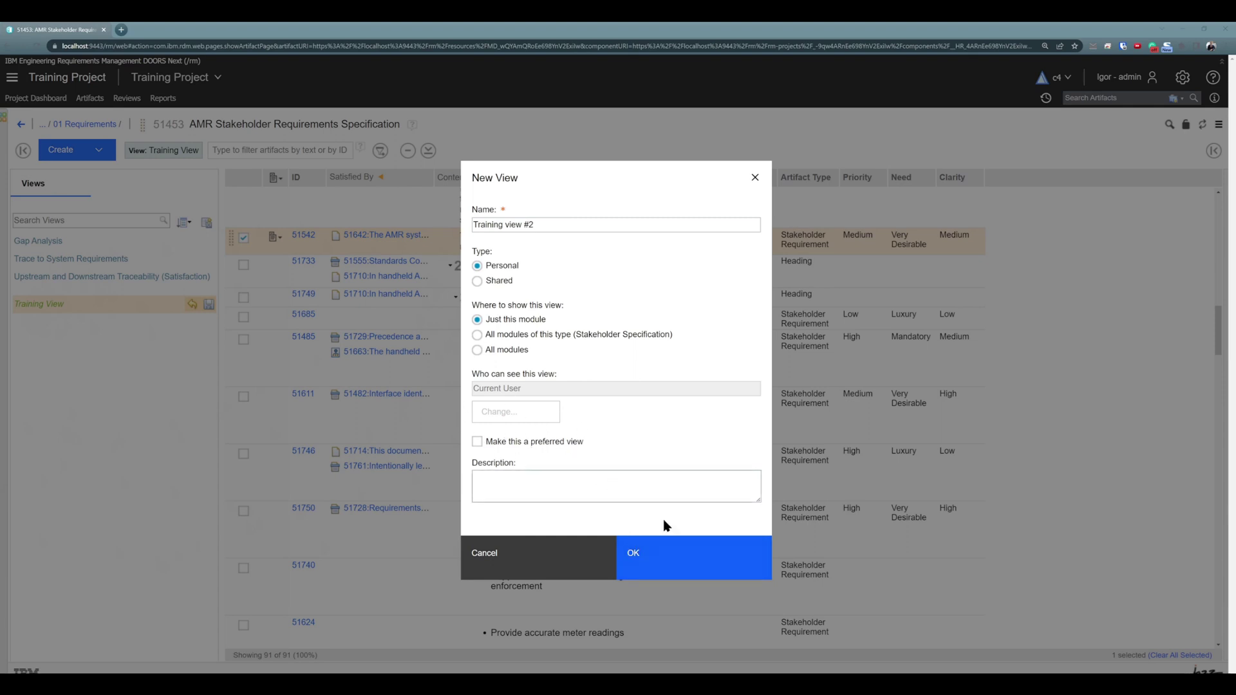
pyautogui.click(663, 563)
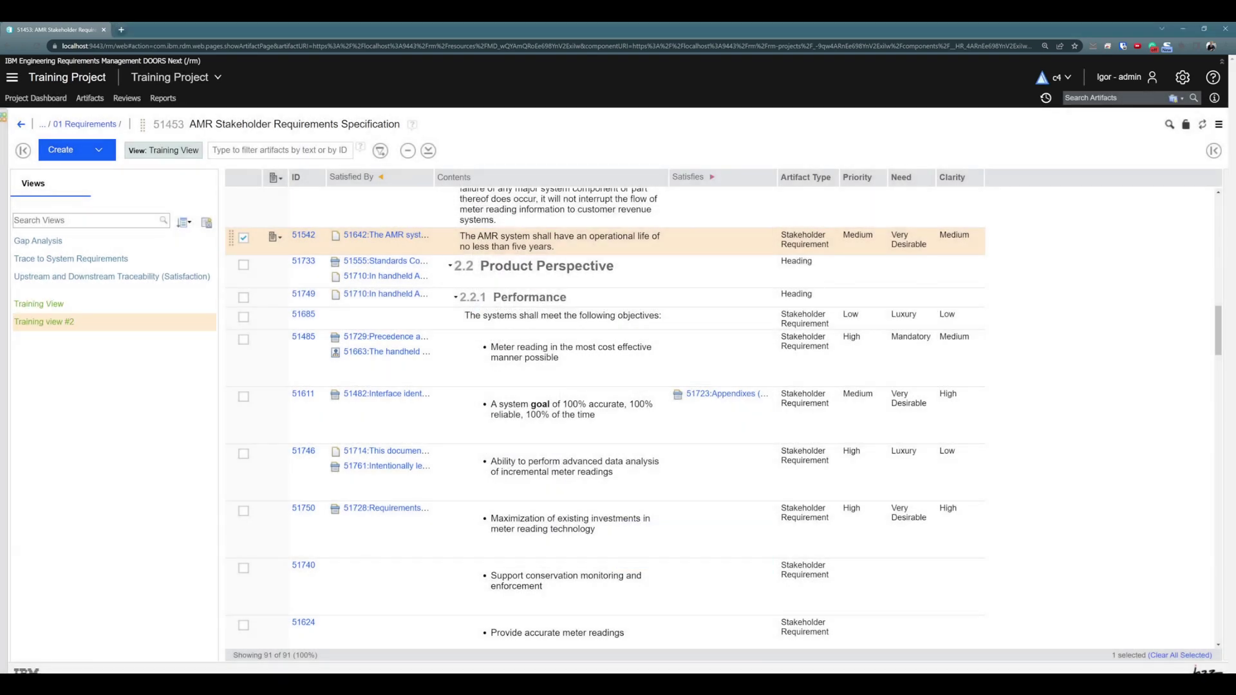
# Switch Training view #2 off and reapply it to the module, and bring up the actions available for it
pyautogui.click(84, 330)
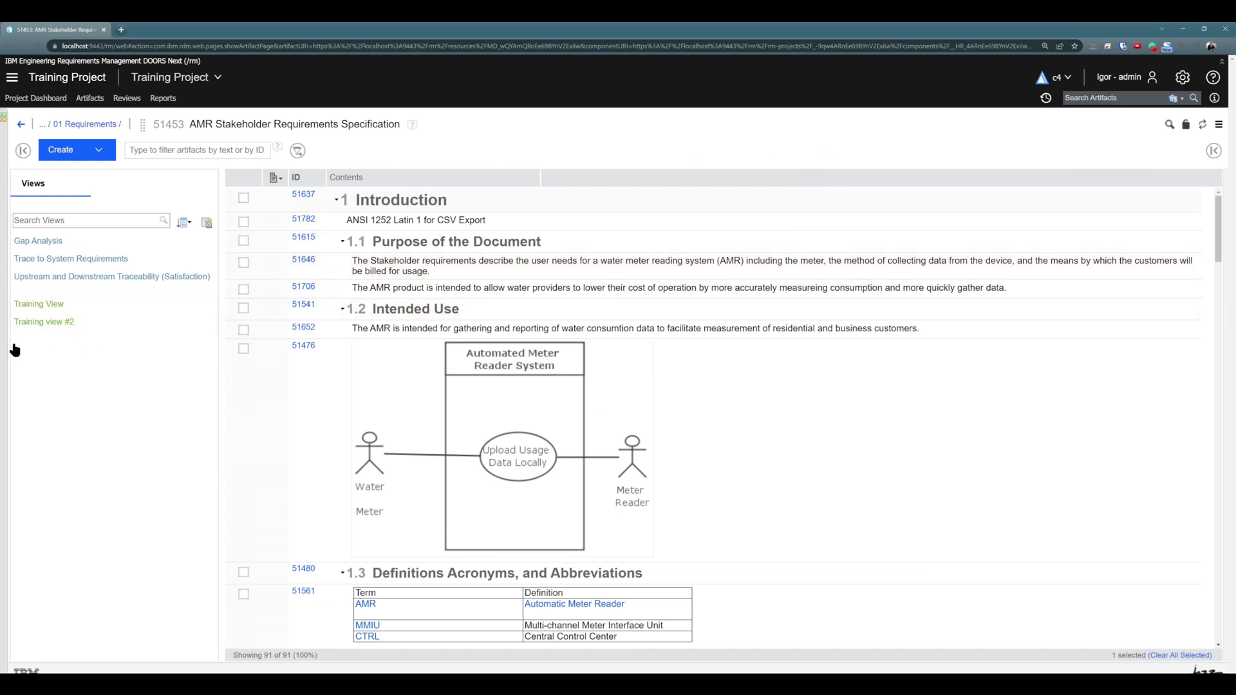
pyautogui.click(66, 325)
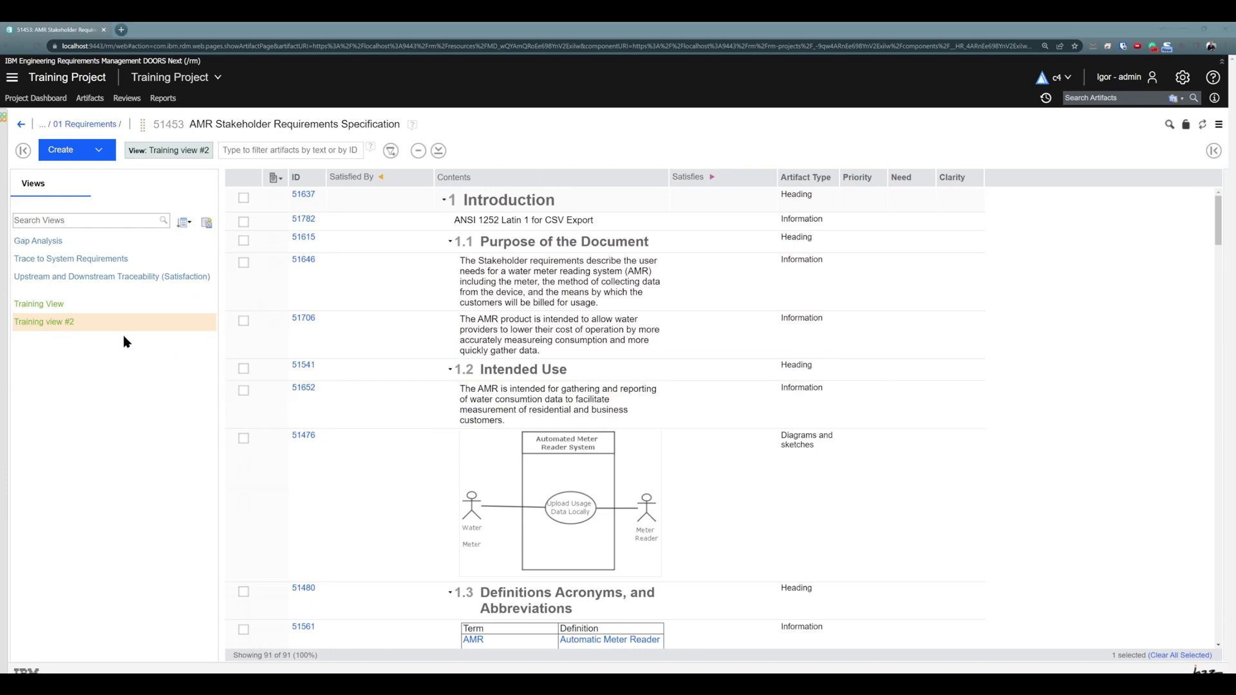
pyautogui.rightClick(91, 331)
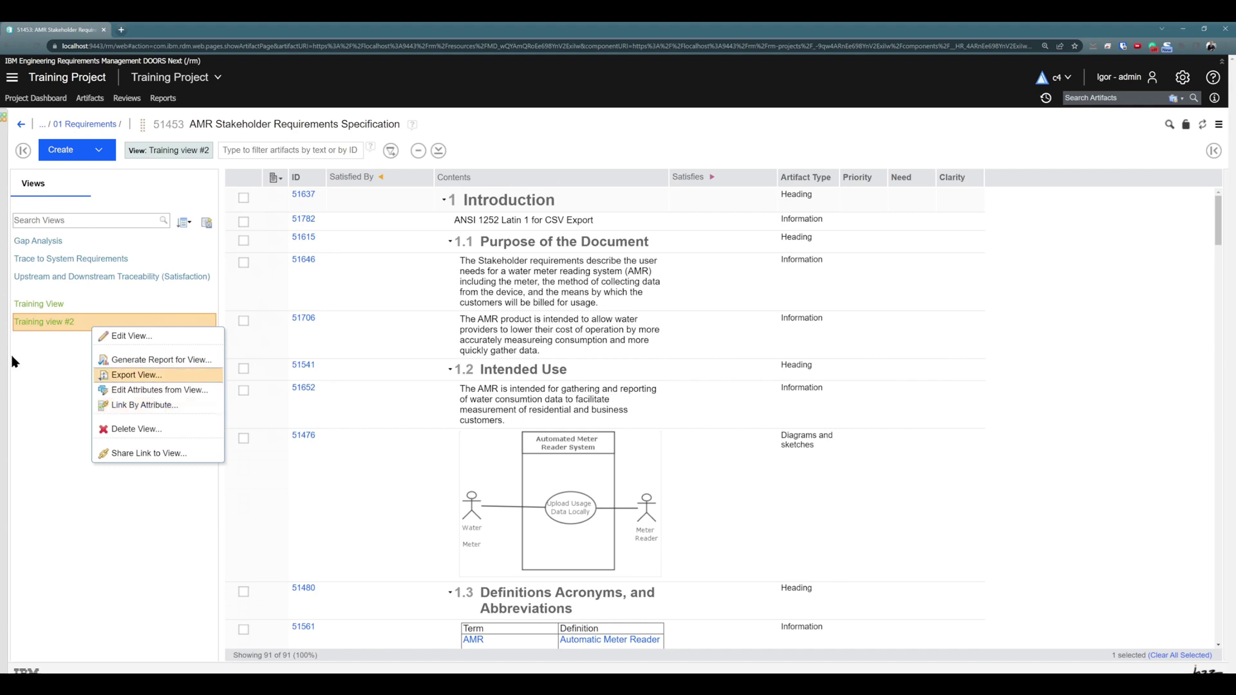
pyautogui.click(136, 374)
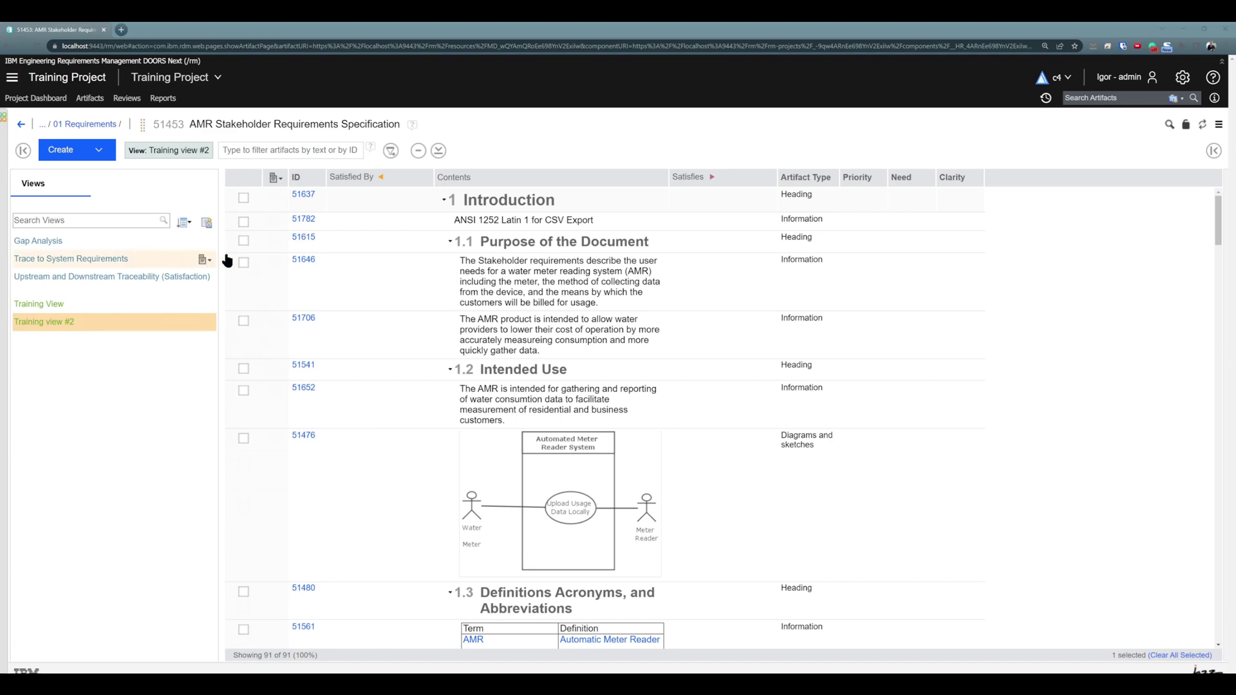
# Remove the Satisfied By, Satisfies and Clarity columns from the module through the column display settings and apply the change
pyautogui.rightClick(1020, 182)
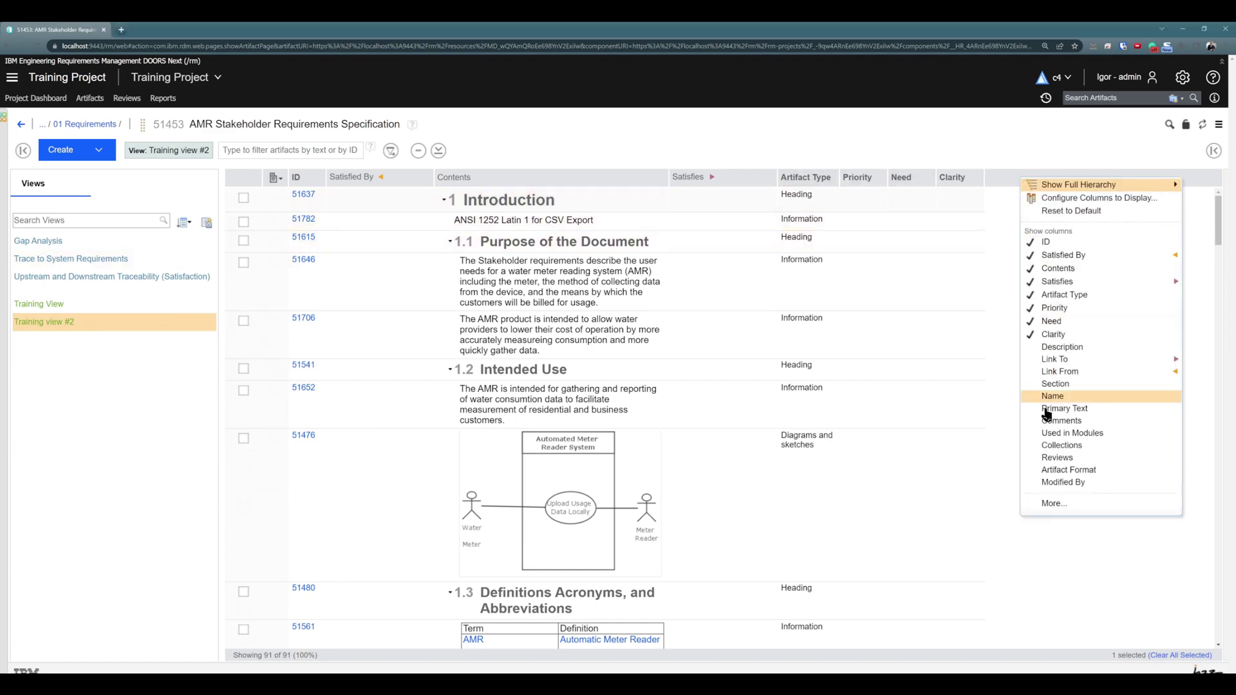
pyautogui.click(1055, 503)
pyautogui.click(587, 329)
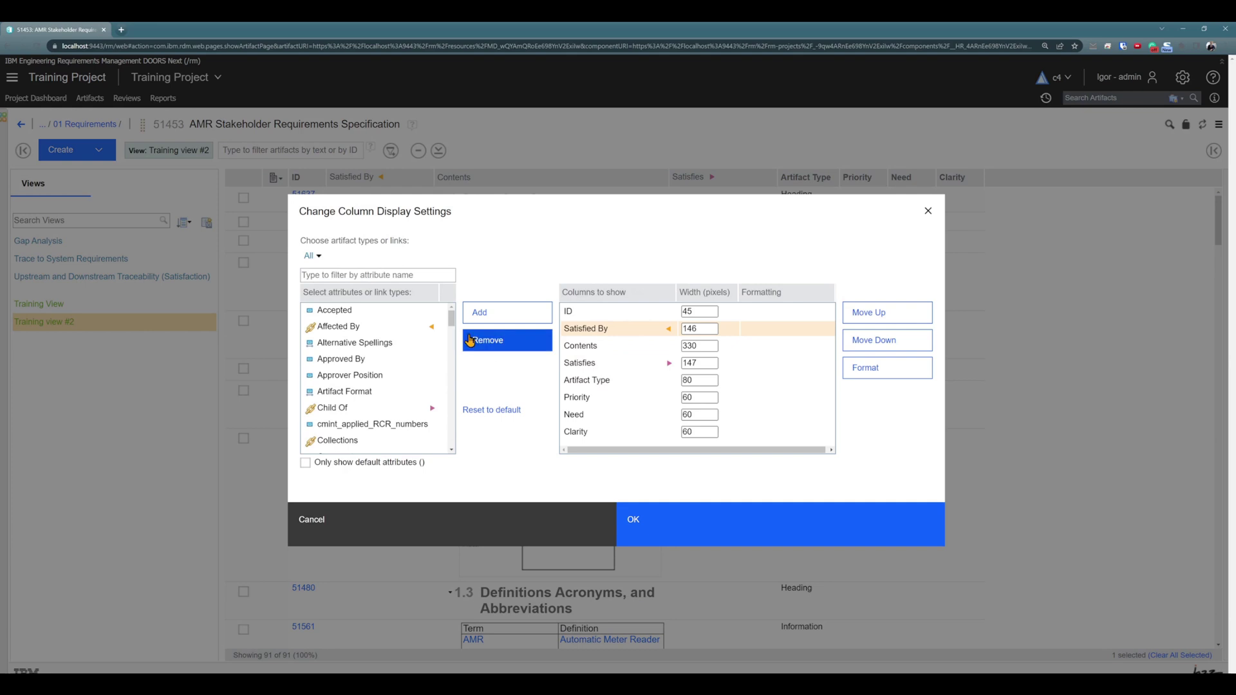
pyautogui.click(495, 345)
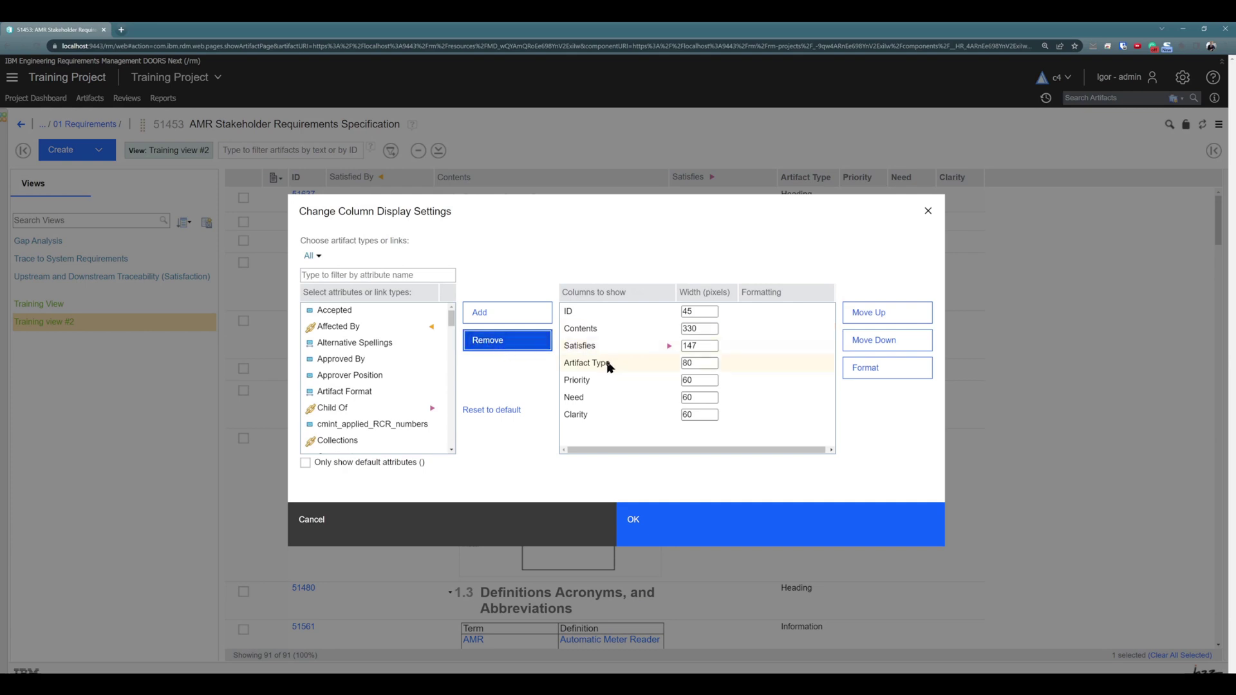
pyautogui.click(602, 347)
pyautogui.click(502, 346)
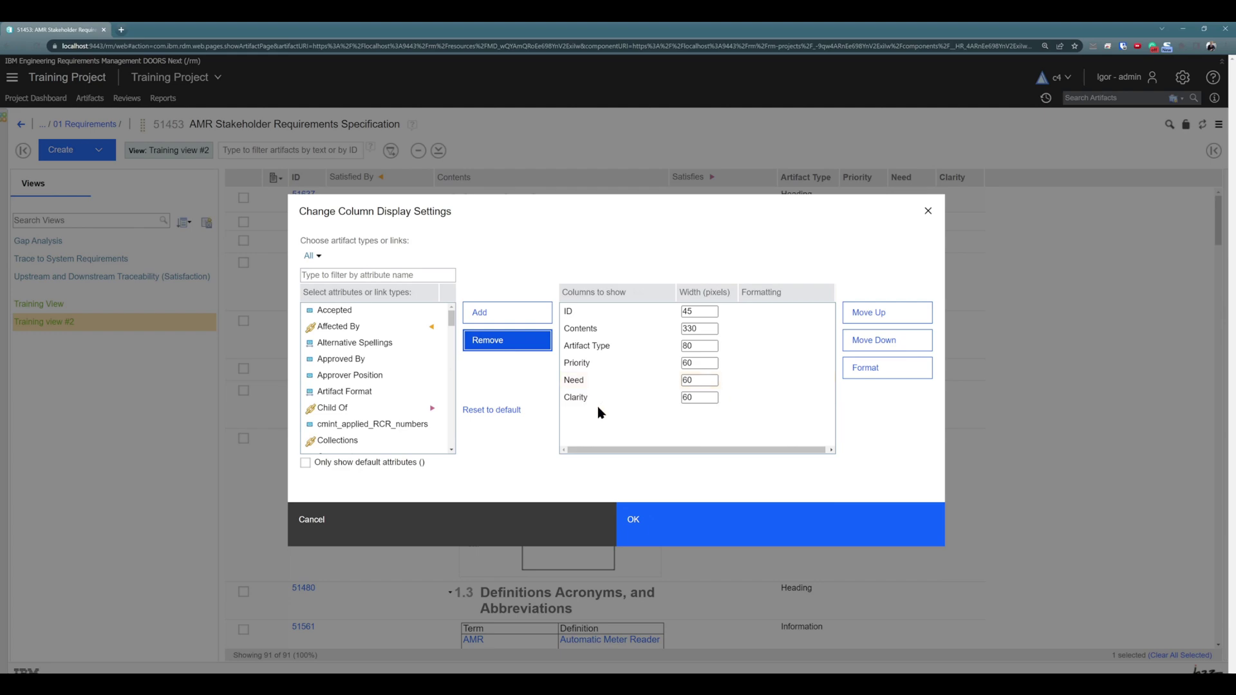
pyautogui.click(597, 397)
pyautogui.click(495, 344)
pyautogui.click(664, 525)
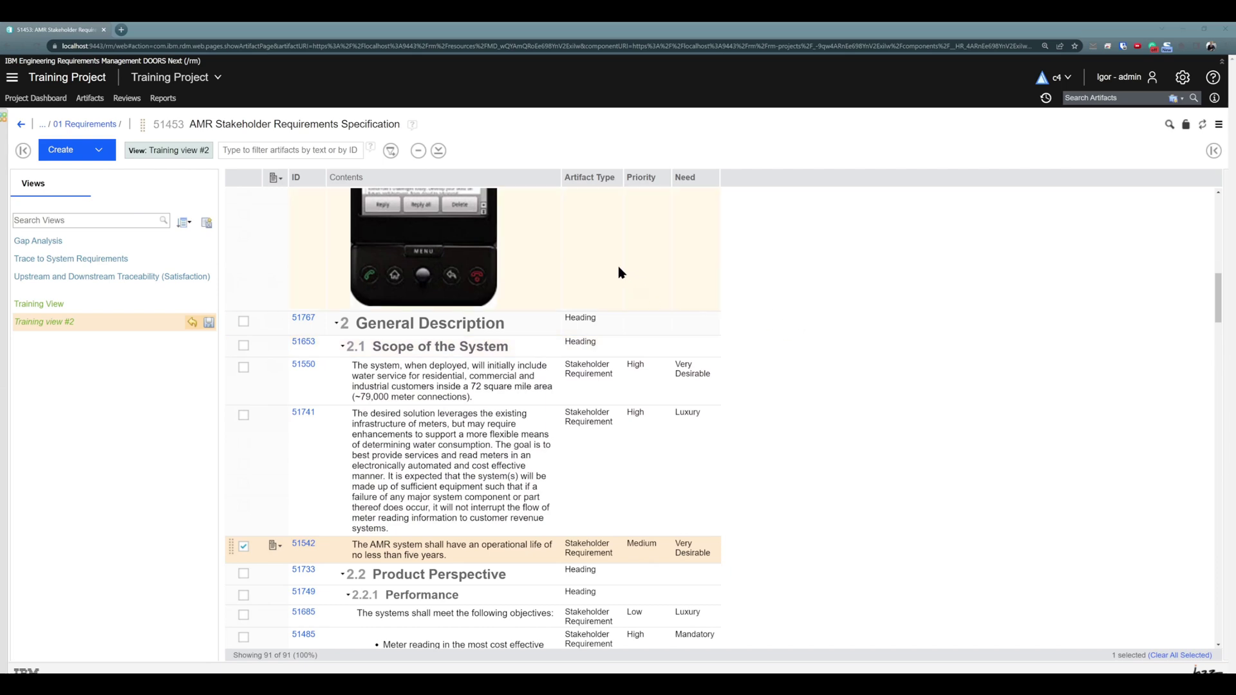
# Save the current column layout as a new shared view named "Training view #3" that is shown in all modules
pyautogui.click(207, 223)
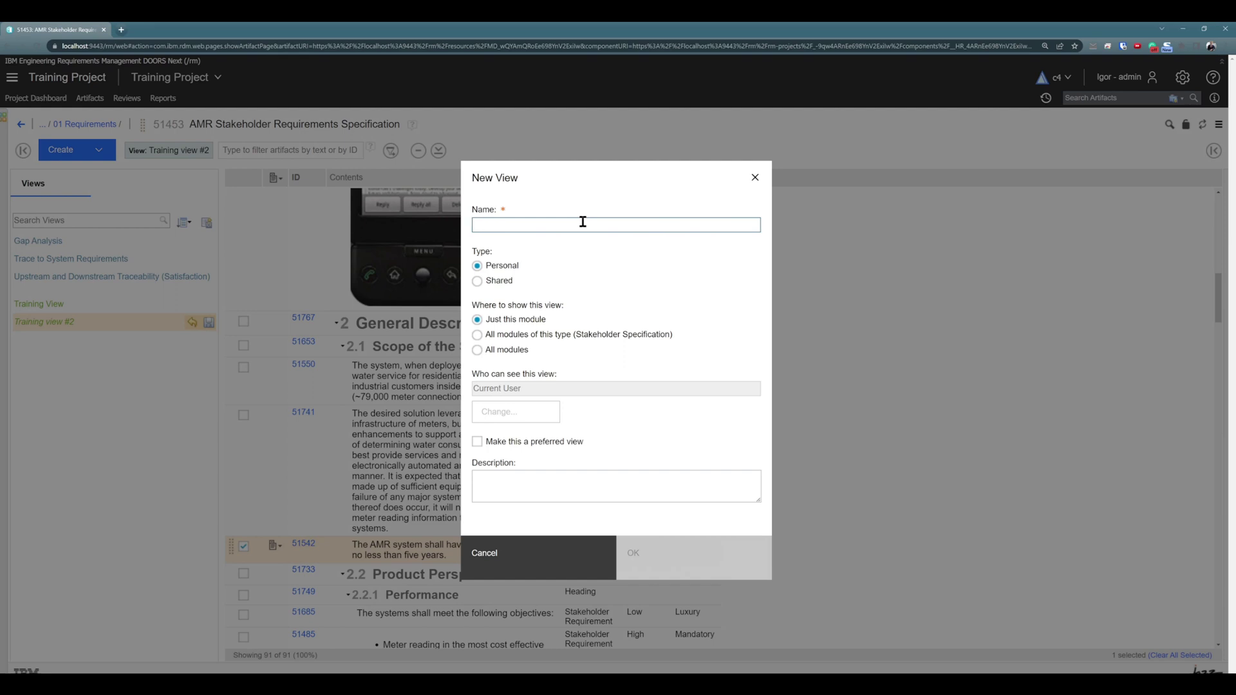
pyautogui.write('Training view #3')
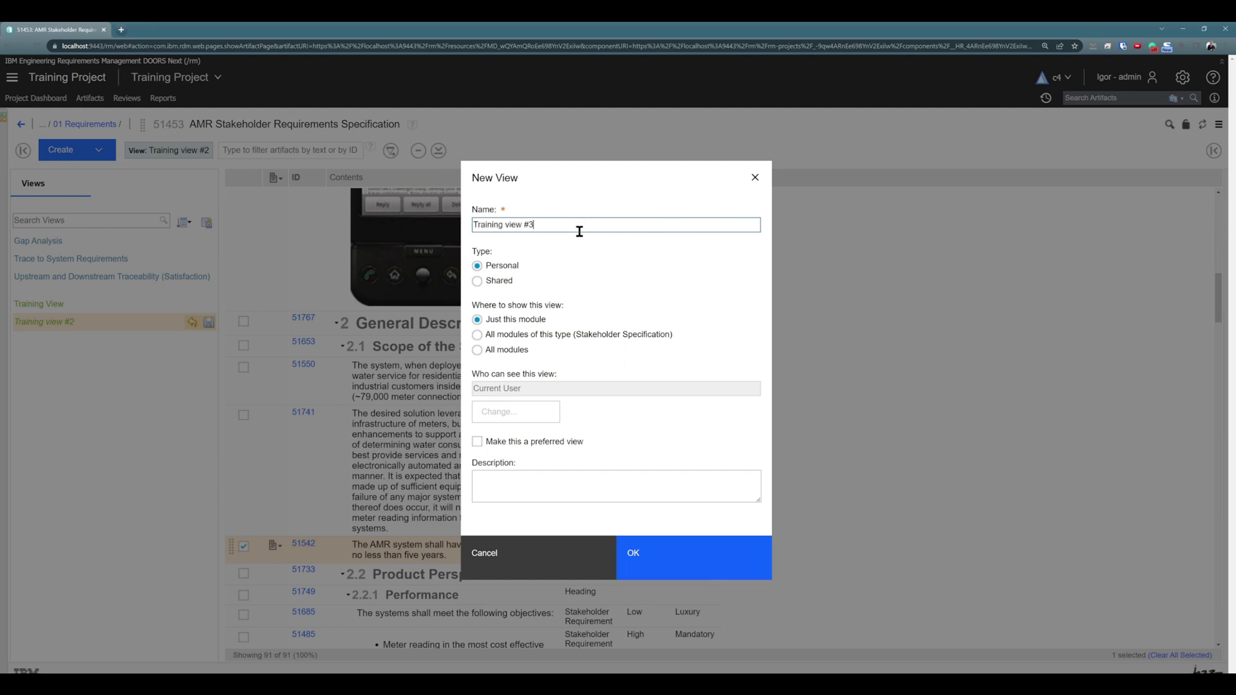
pyautogui.click(477, 282)
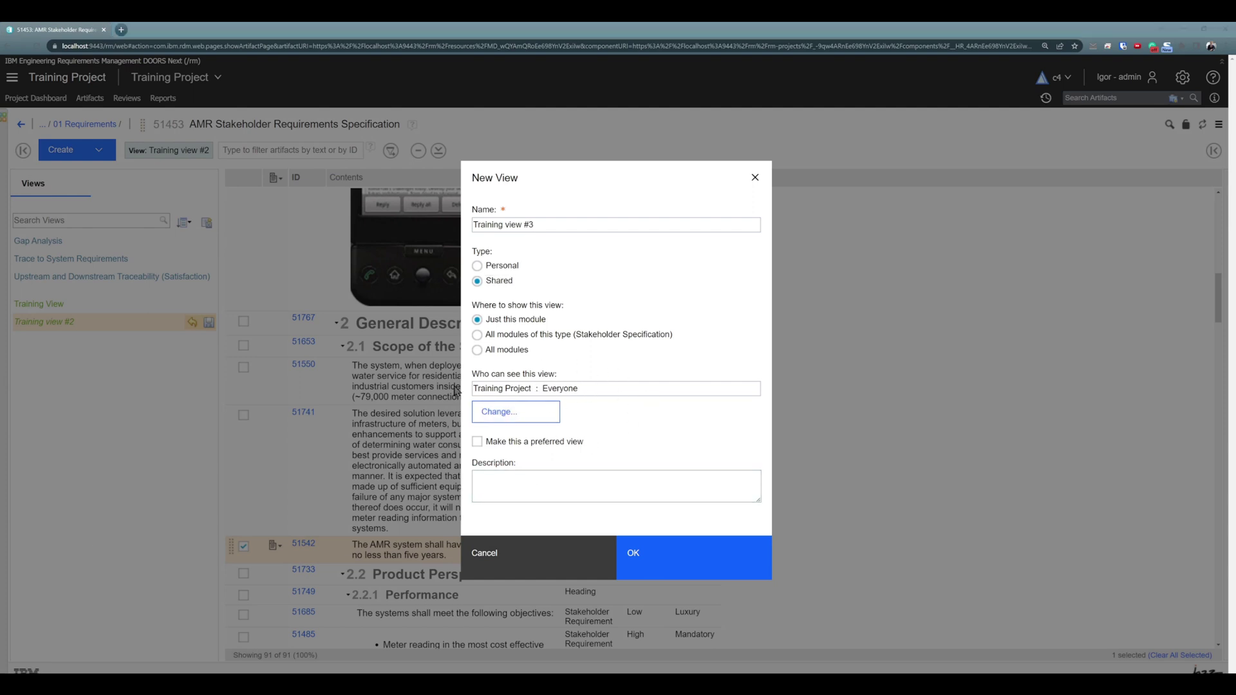
pyautogui.click(479, 354)
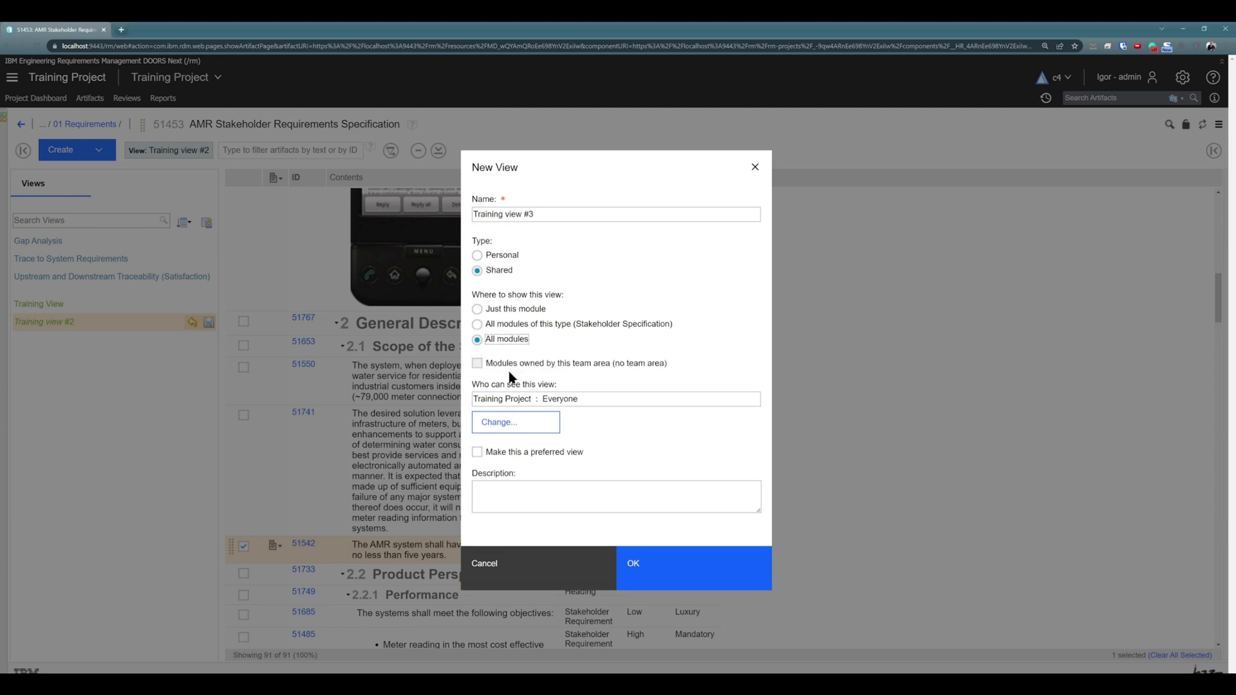
pyautogui.click(668, 581)
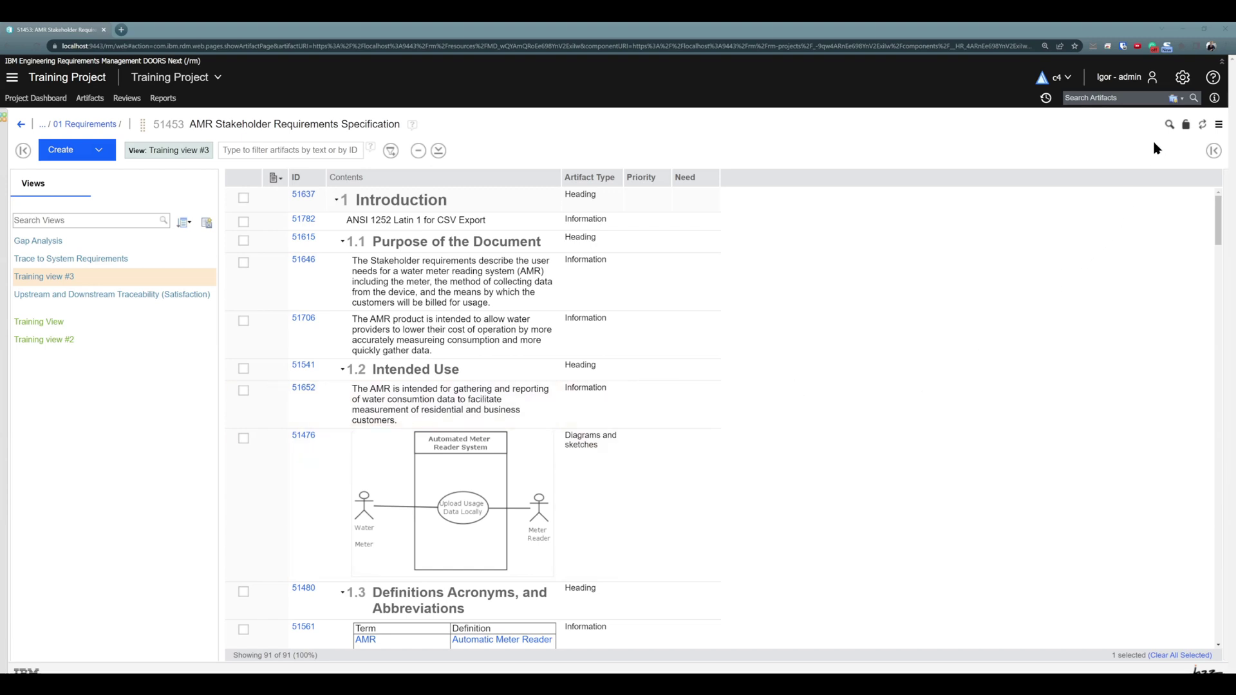
# In this project area's administration, show permissions by operation, filter them for "view" and examine which roles may perform Save Shared View
pyautogui.click(1182, 82)
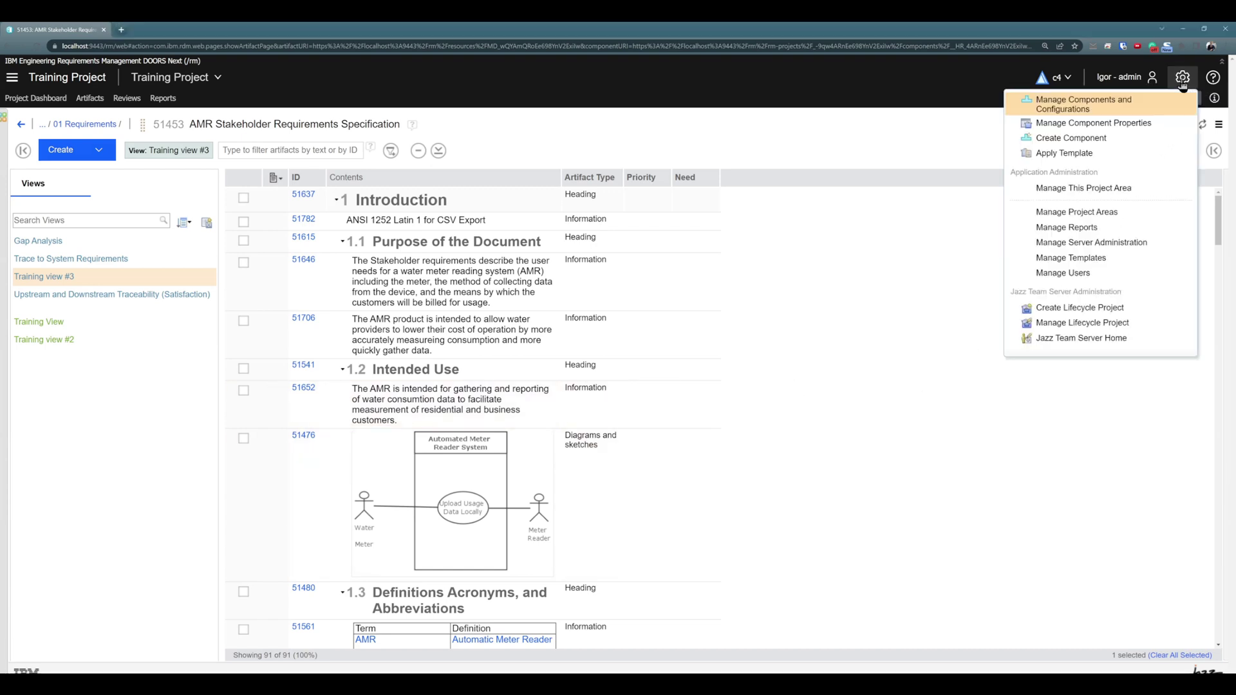
pyautogui.click(1126, 188)
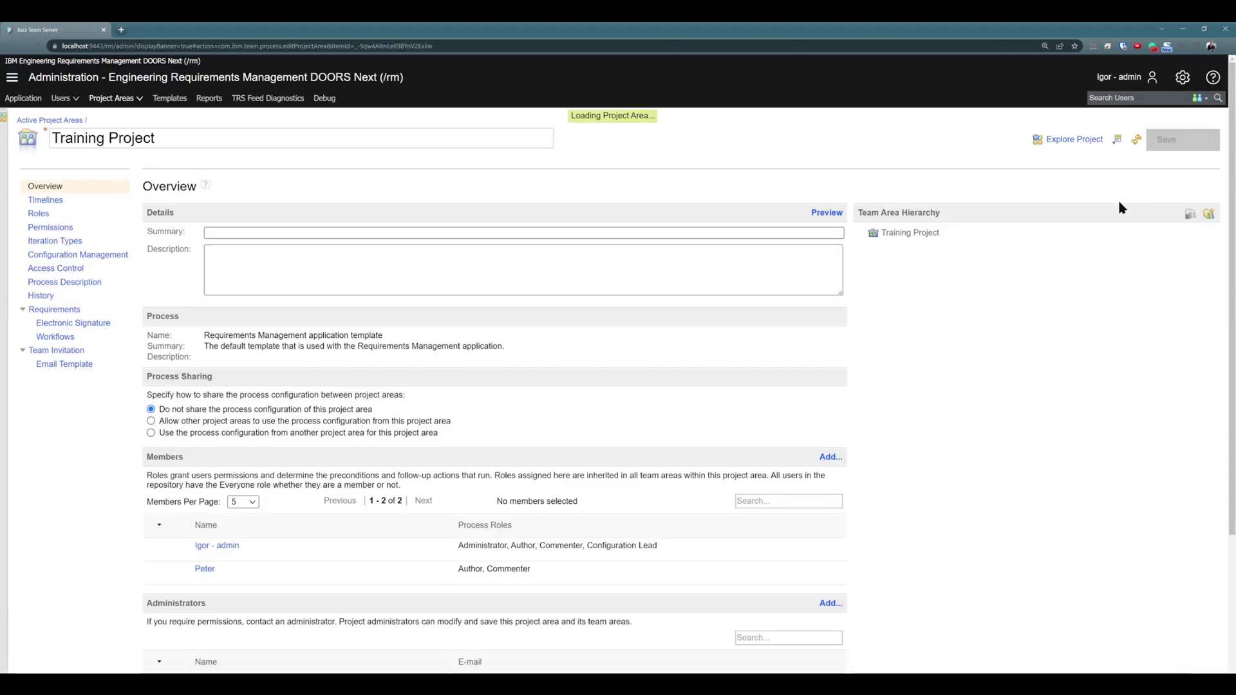
pyautogui.click(51, 230)
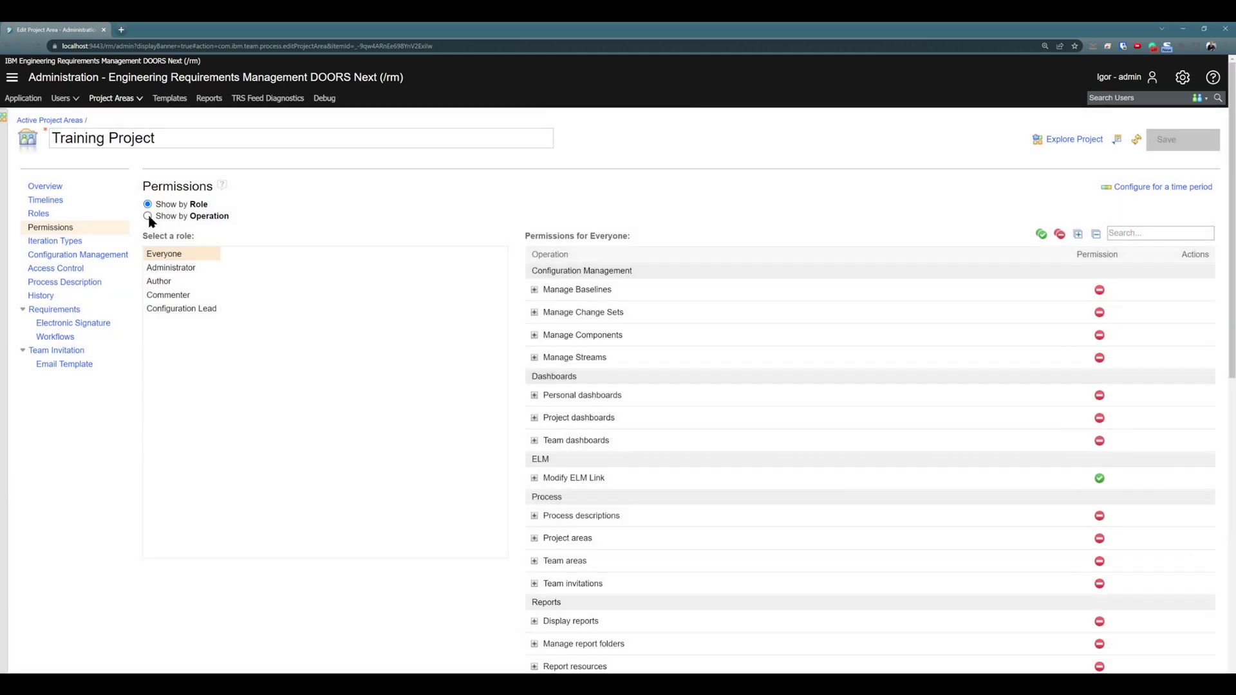
pyautogui.click(148, 216)
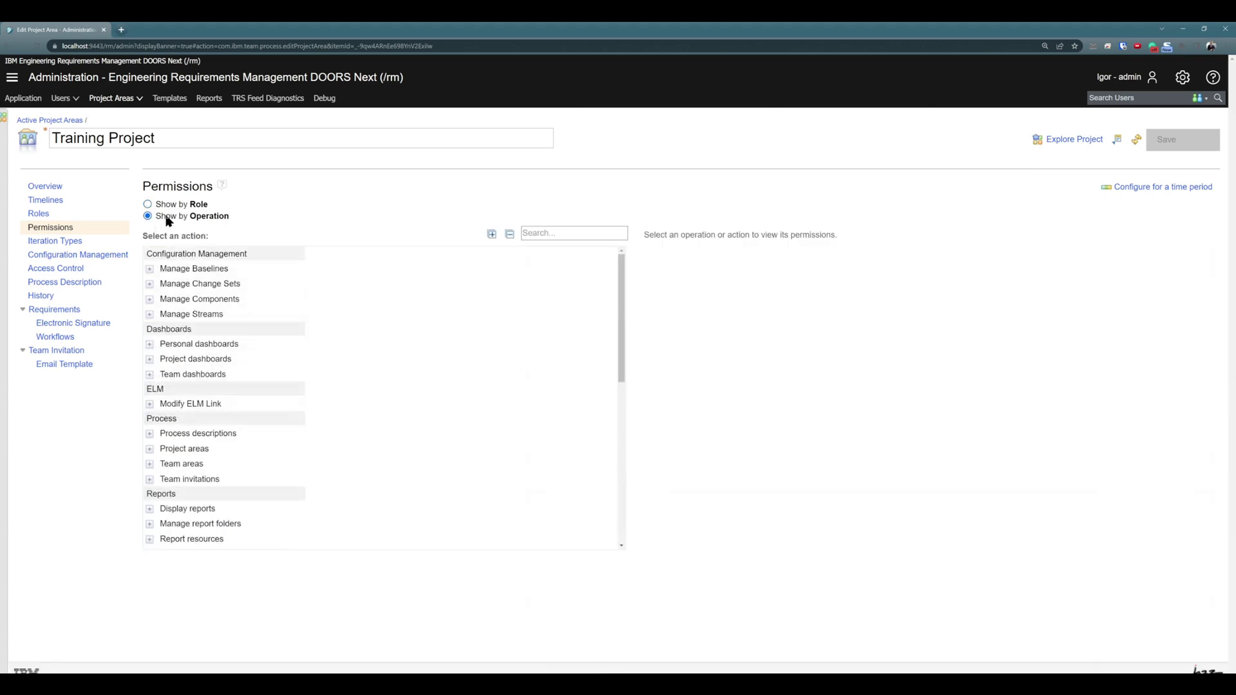
pyautogui.click(579, 233)
pyautogui.write('view')
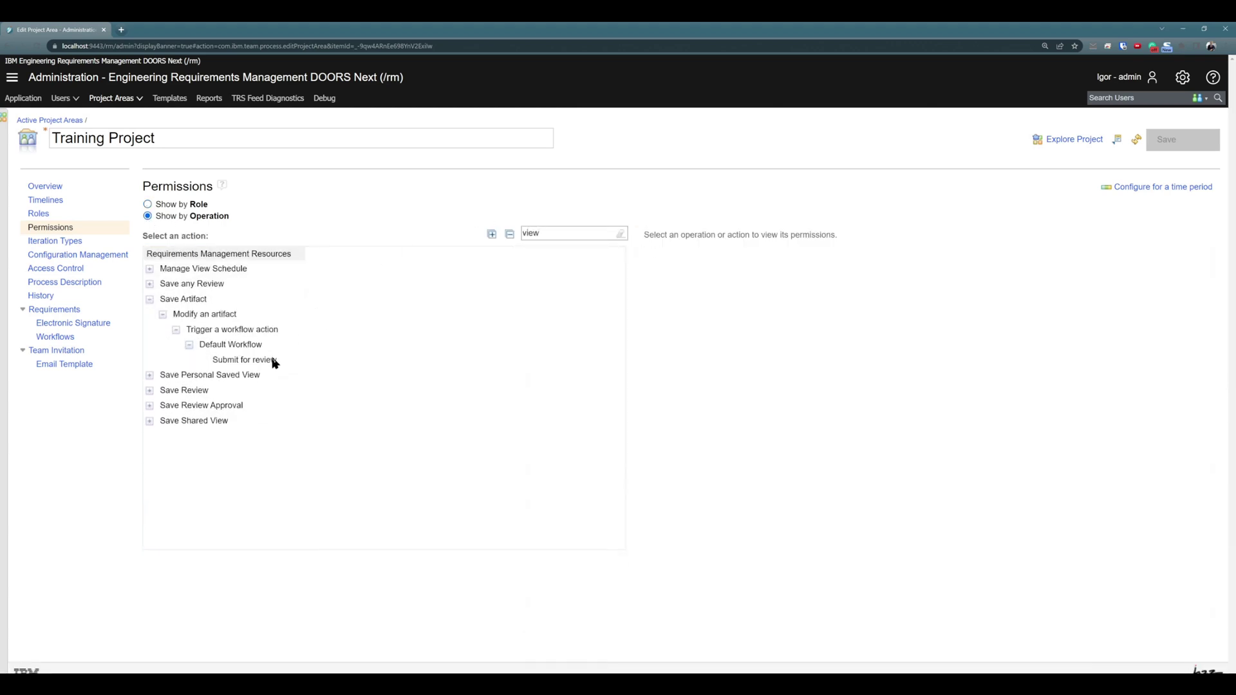
pyautogui.click(155, 422)
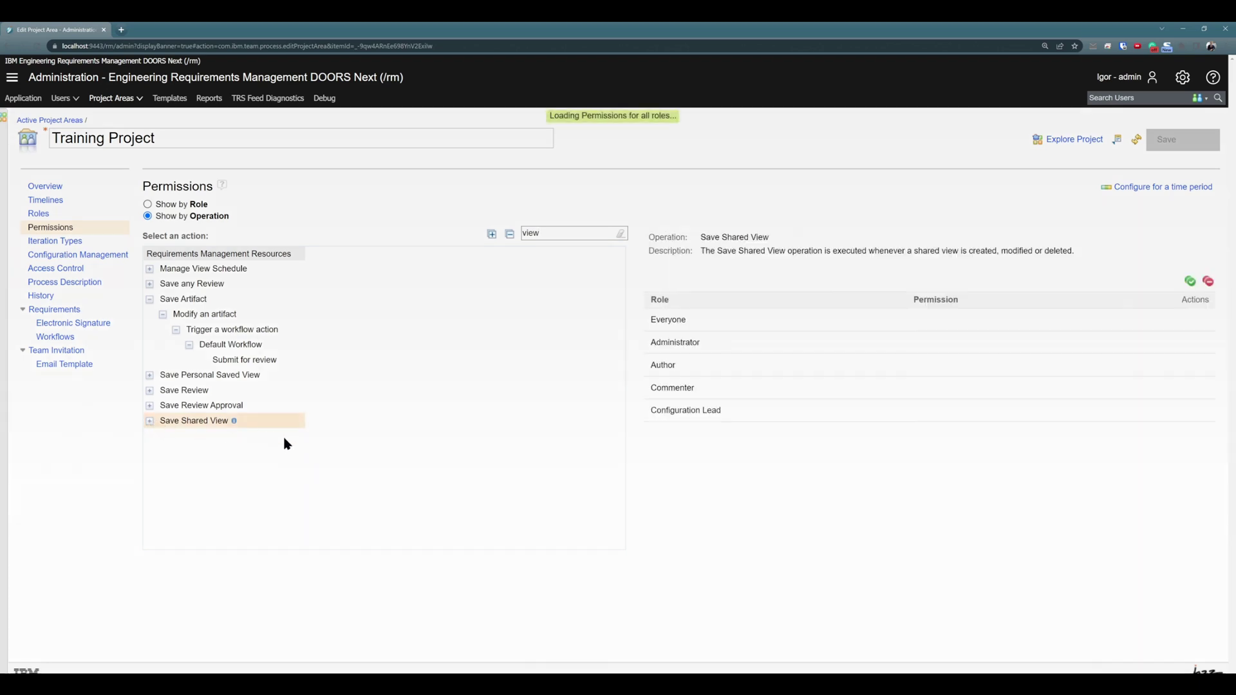
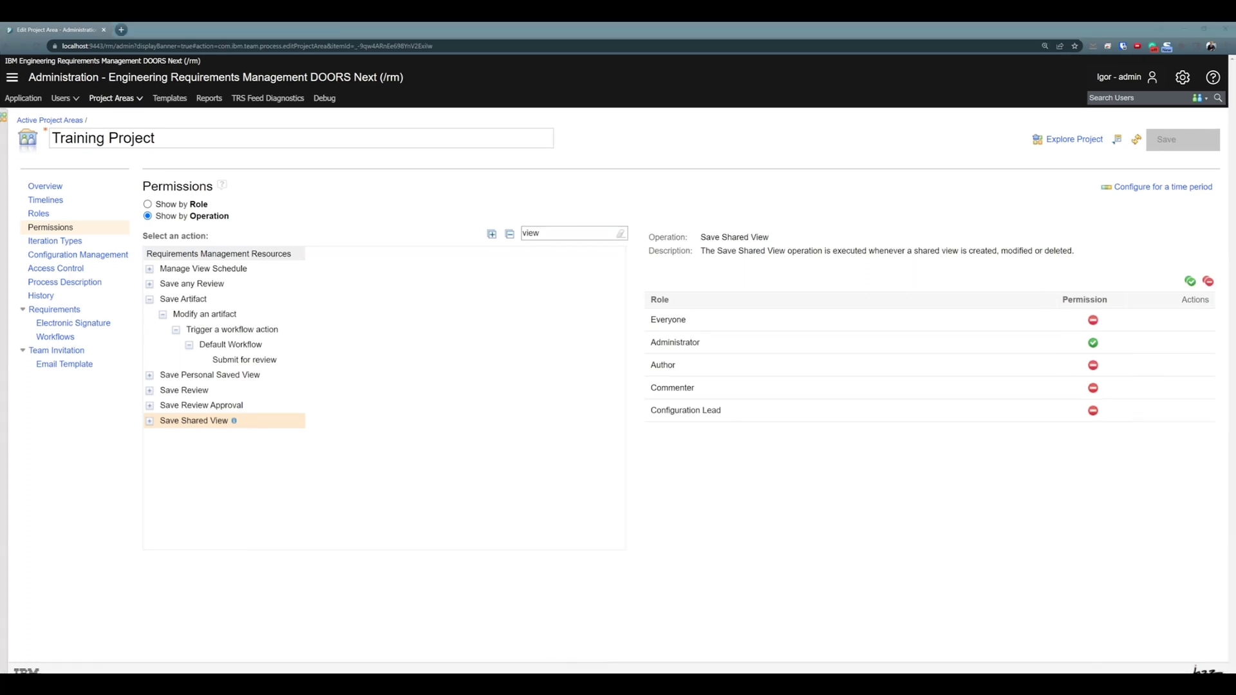
# Return to the stakeholder requirements module and remove the Need and Artifact Type columns from the layout of Training view #3
pyautogui.click(15, 47)
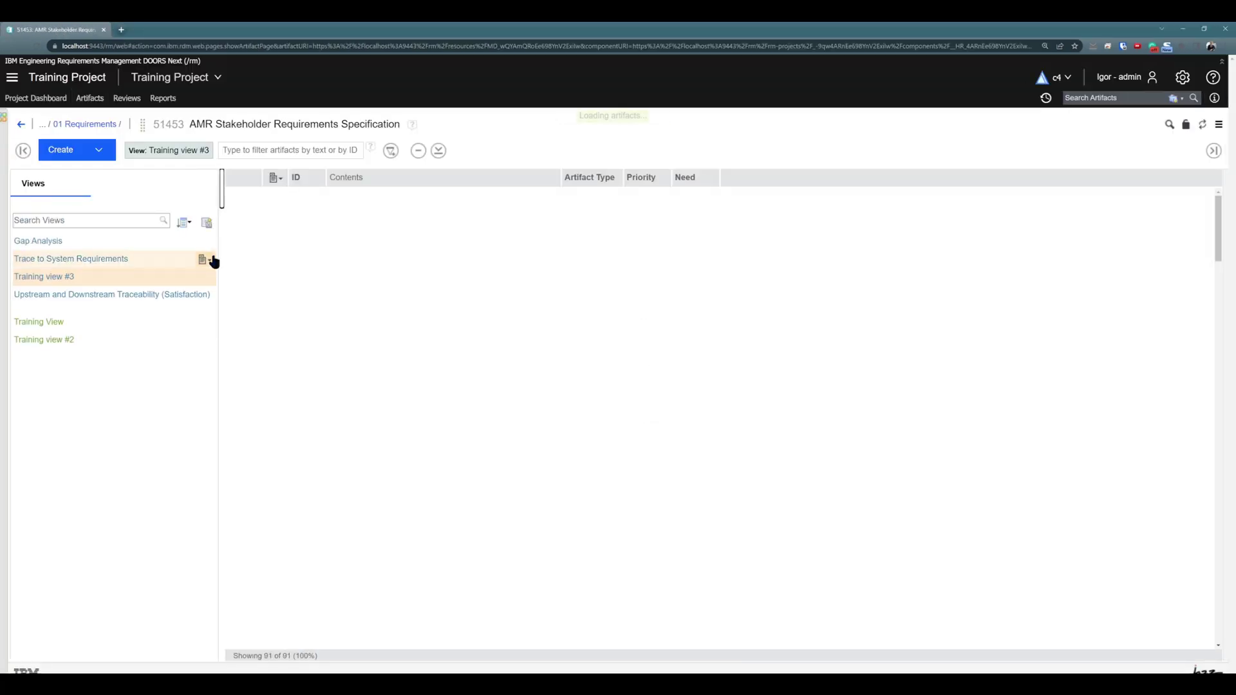
pyautogui.rightClick(732, 183)
pyautogui.click(784, 509)
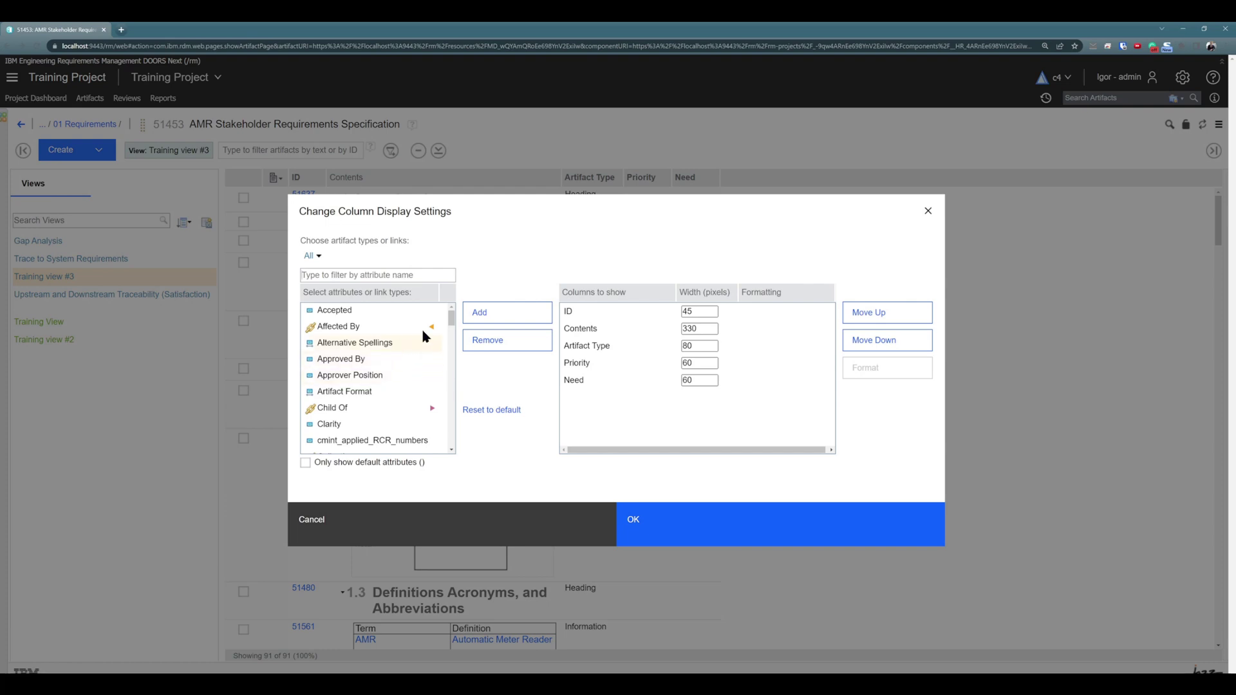
pyautogui.click(587, 384)
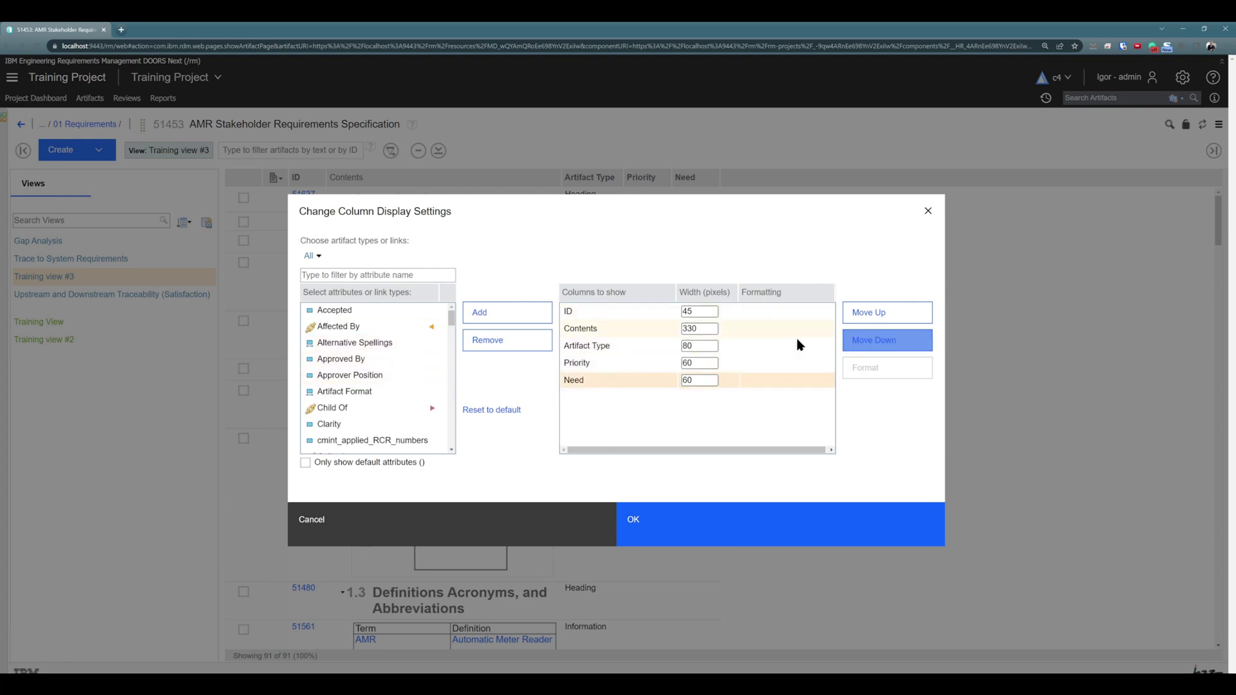
pyautogui.click(527, 354)
pyautogui.click(598, 345)
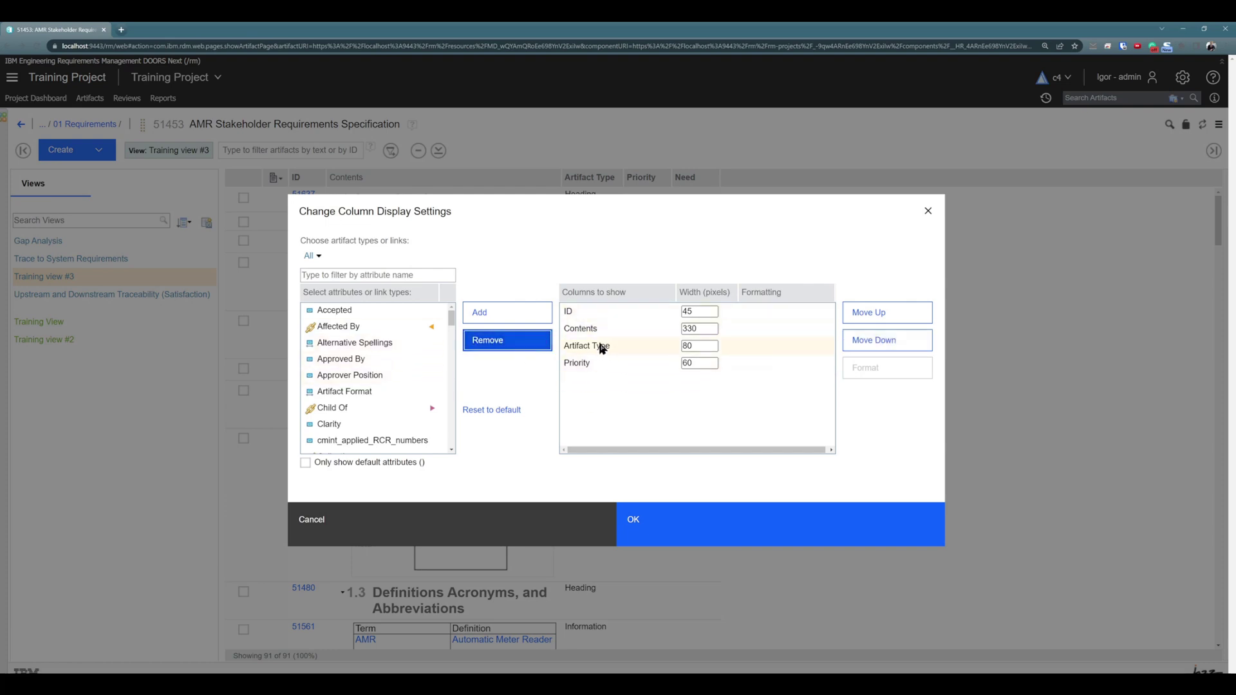
pyautogui.click(510, 344)
pyautogui.click(671, 531)
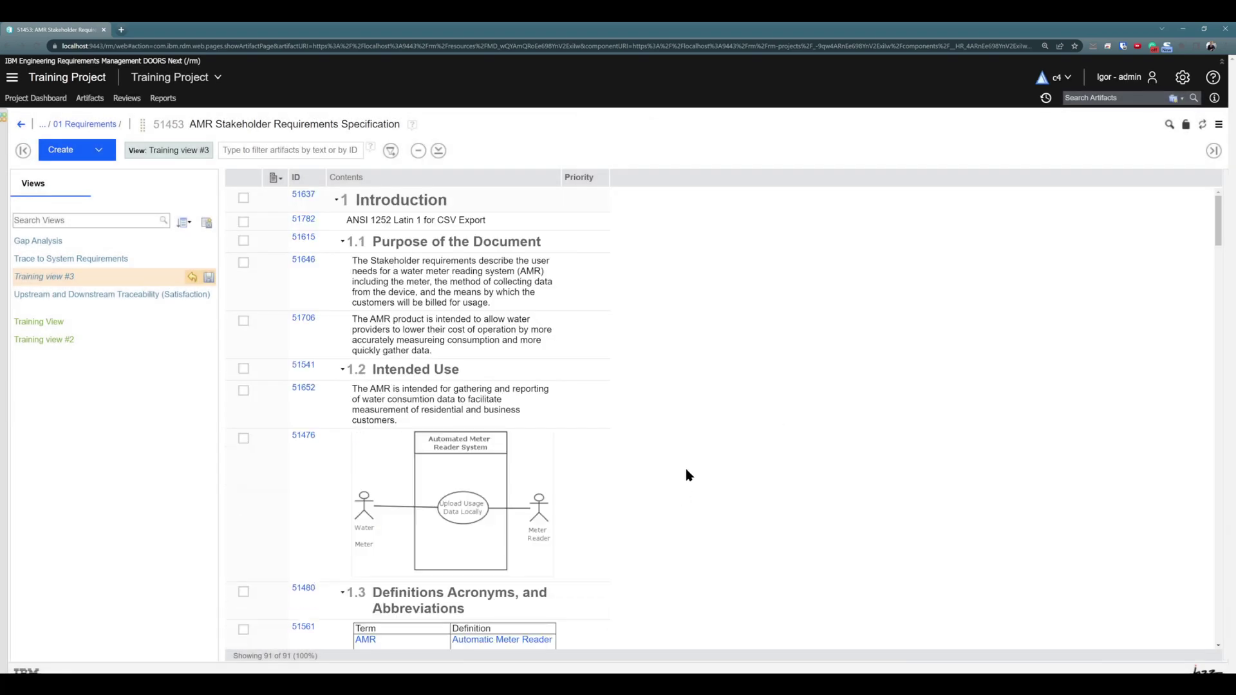
pyautogui.click(208, 277)
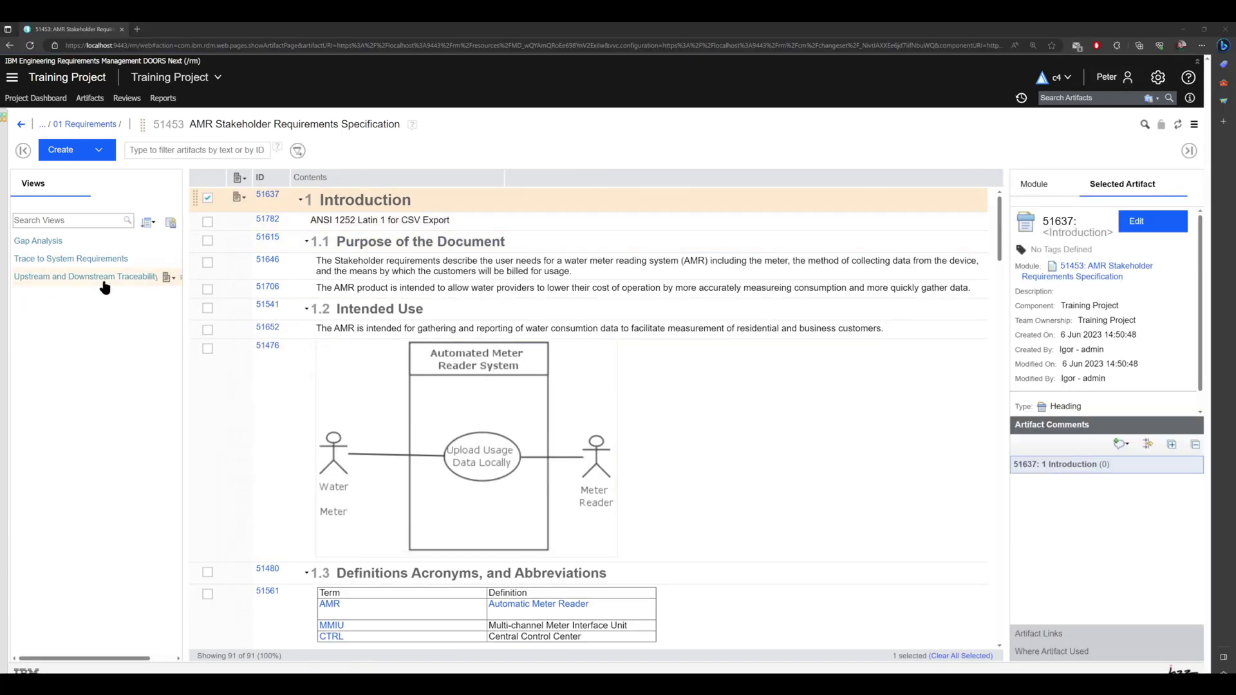
# Reload the module in the other project member's browser and check its list of views for Training view #3
pyautogui.click(28, 45)
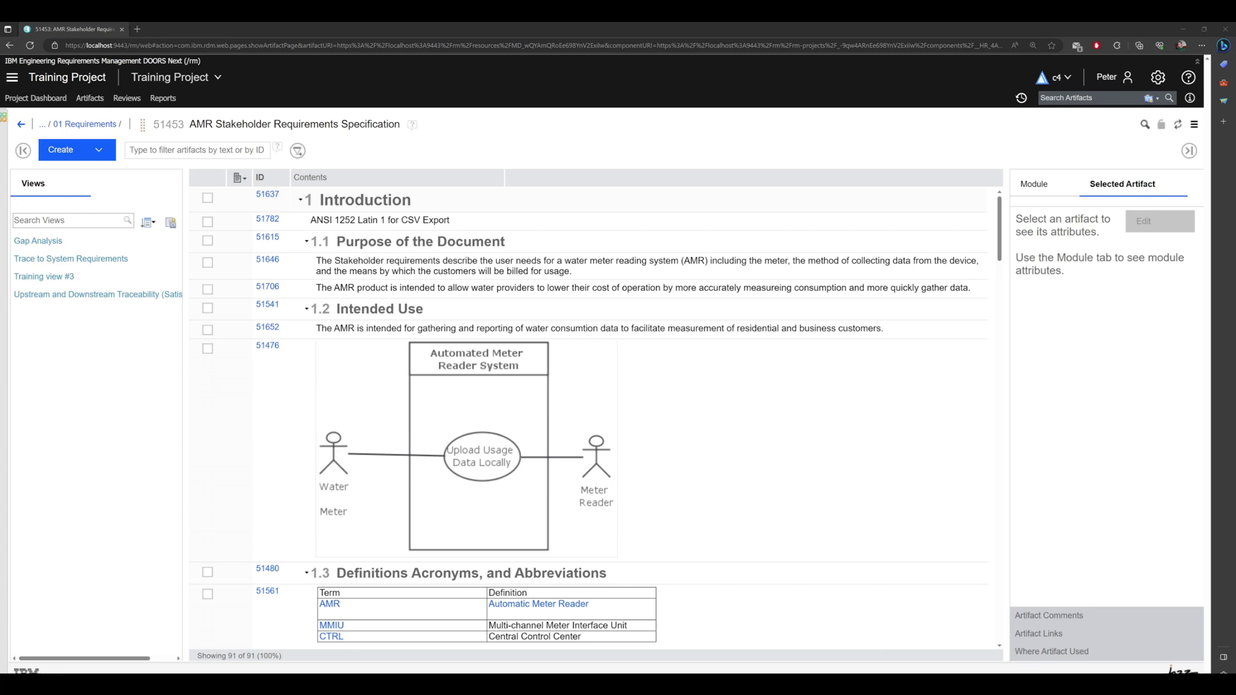
pyautogui.click(72, 281)
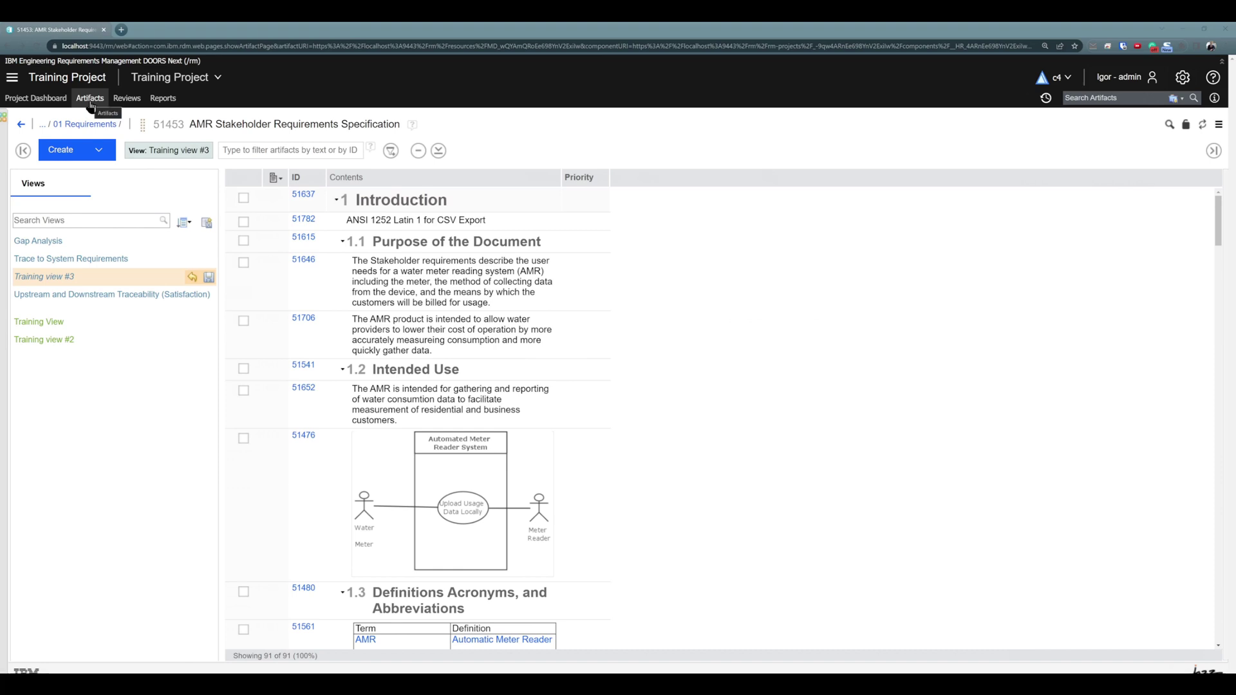
# Open the AMR System Requirements Specification module to check its available views, and return to the AMR Stakeholder Requirements Specification
pyautogui.click(90, 100)
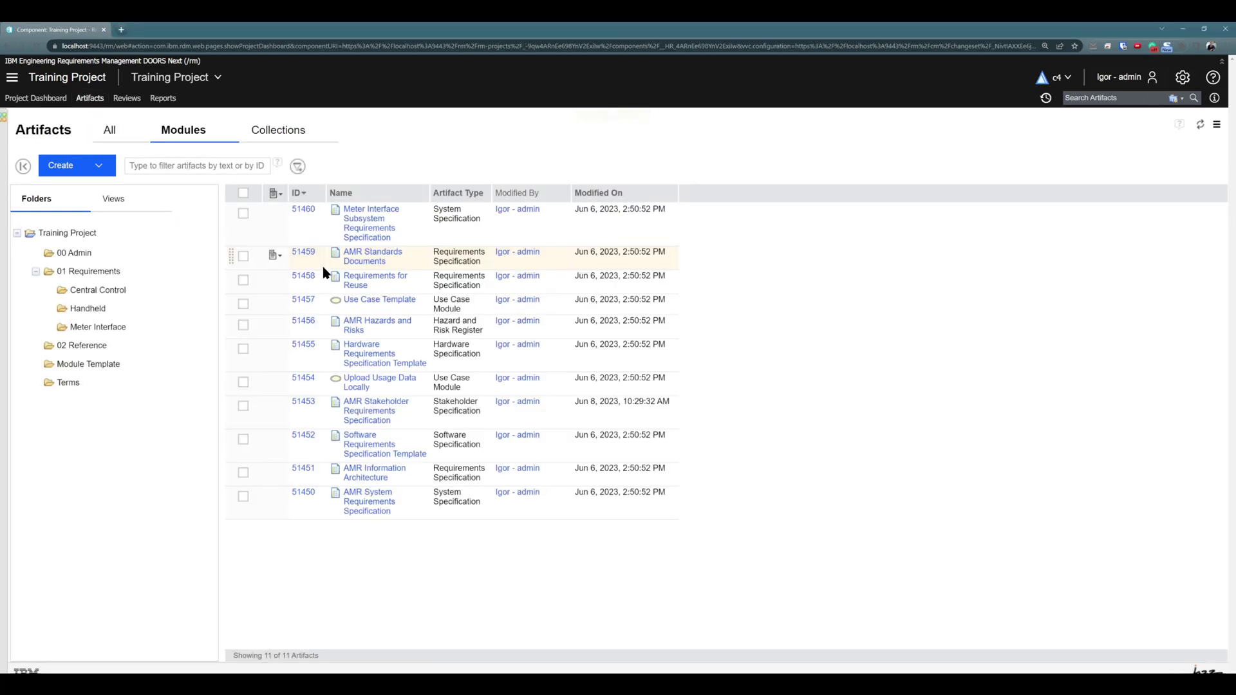
pyautogui.click(388, 509)
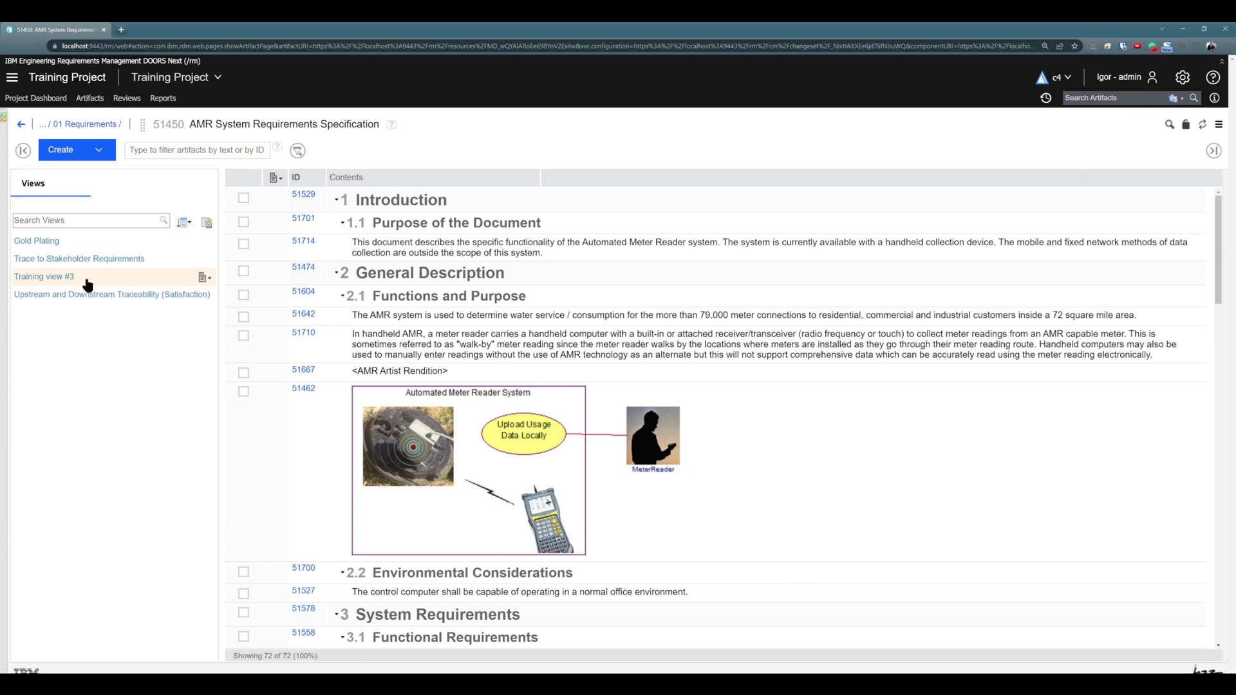
pyautogui.click(7, 49)
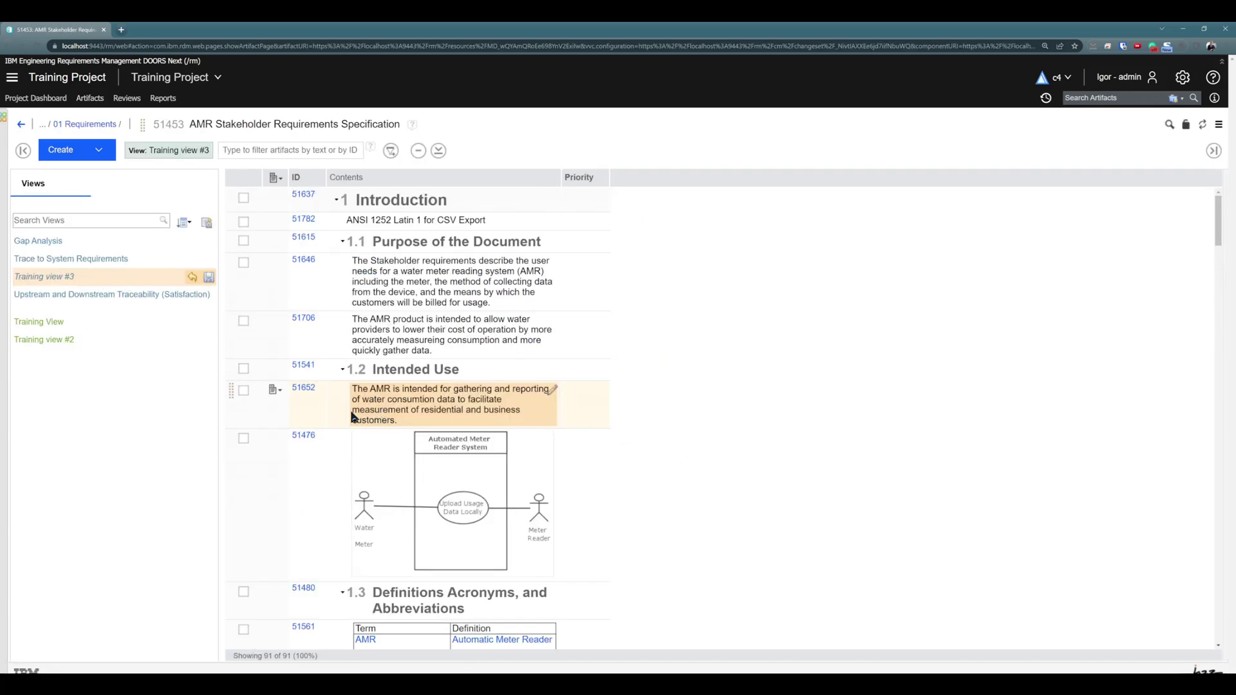
# Apply Training view #2 to the module and inspect its editable view properties, leaving them without changes
pyautogui.click(122, 348)
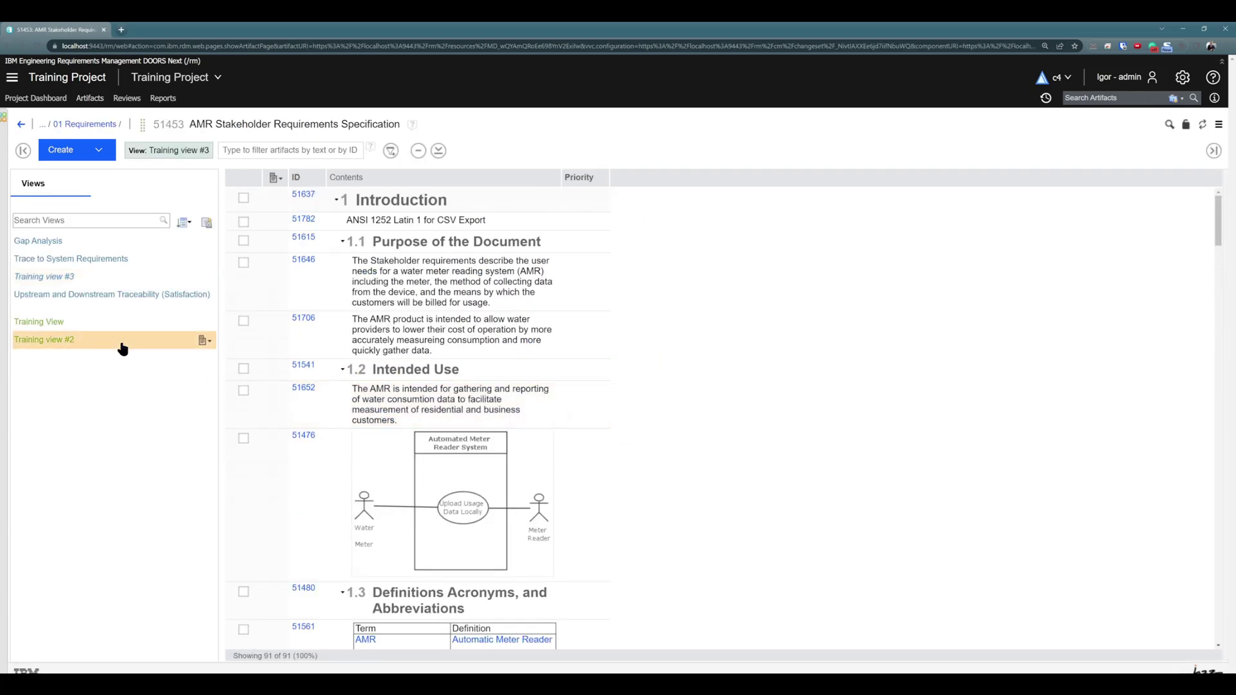
pyautogui.click(204, 341)
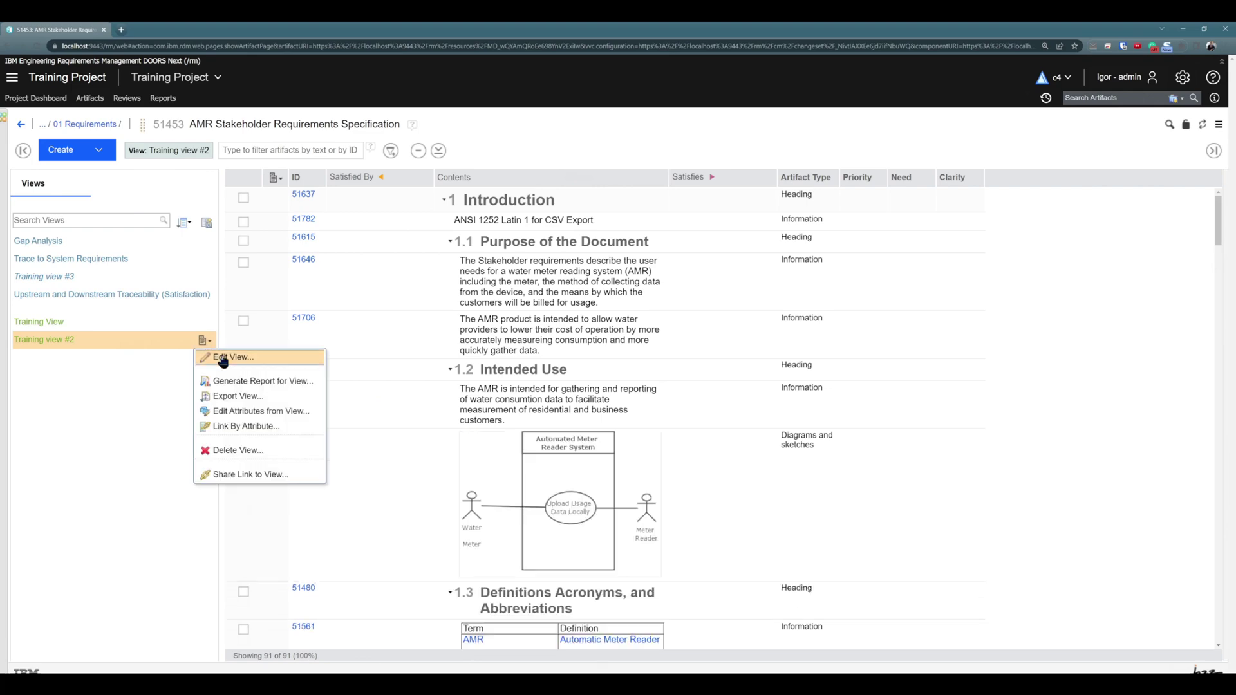
pyautogui.click(222, 357)
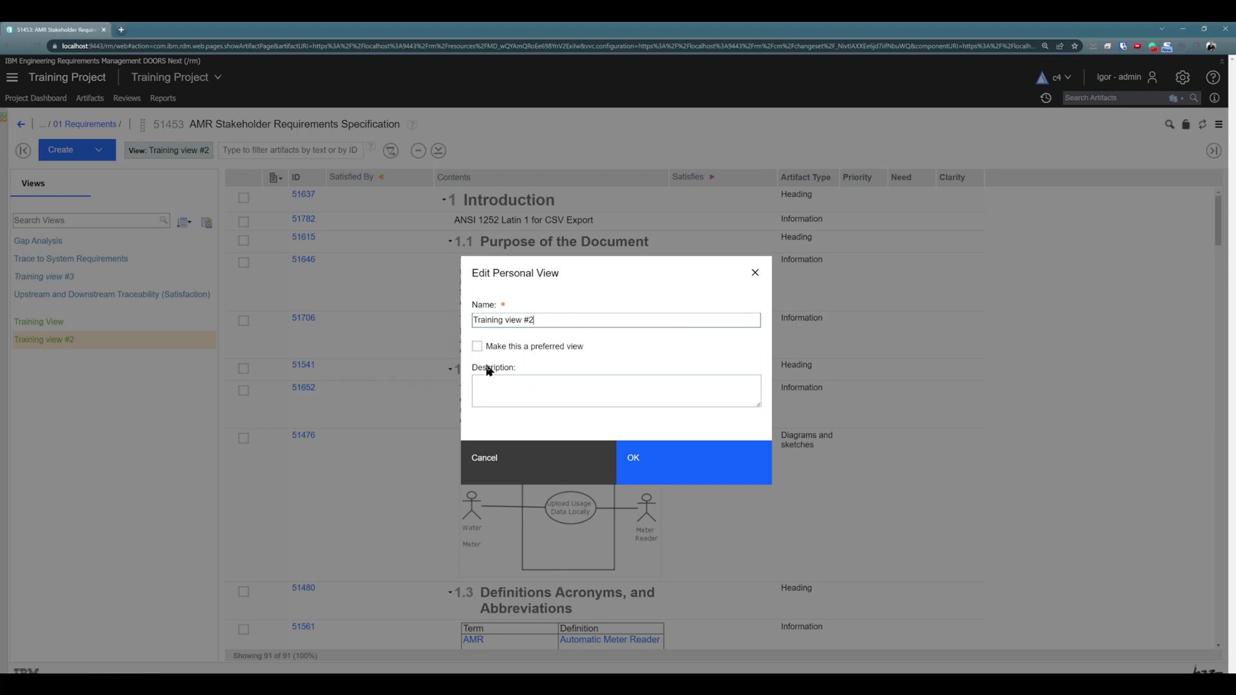
pyautogui.click(559, 468)
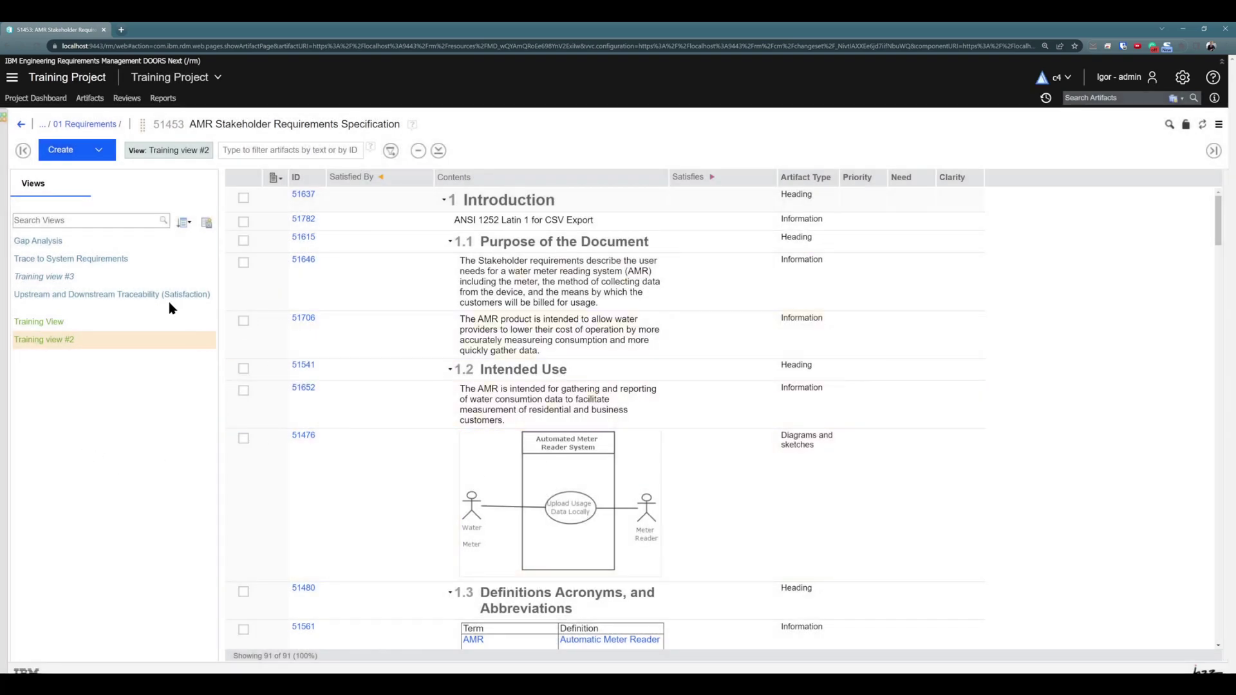
# Display the module with the Gap Analysis view and switch back to Training view #2
pyautogui.click(157, 240)
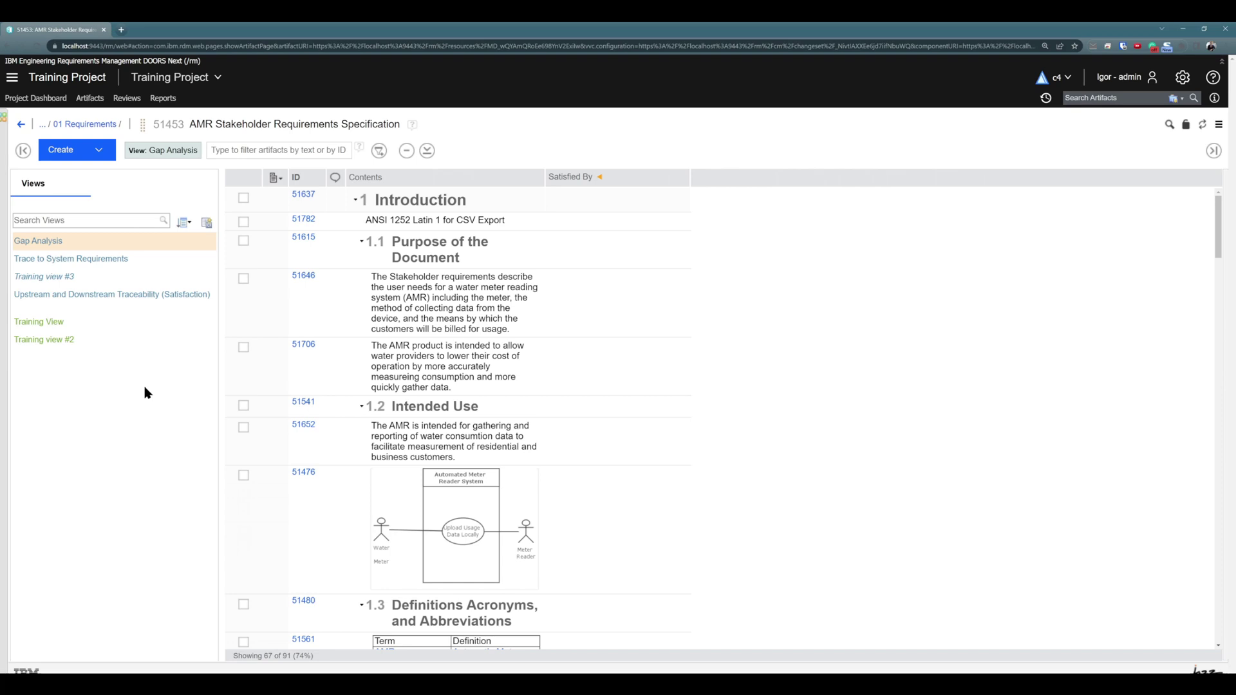
pyautogui.click(62, 340)
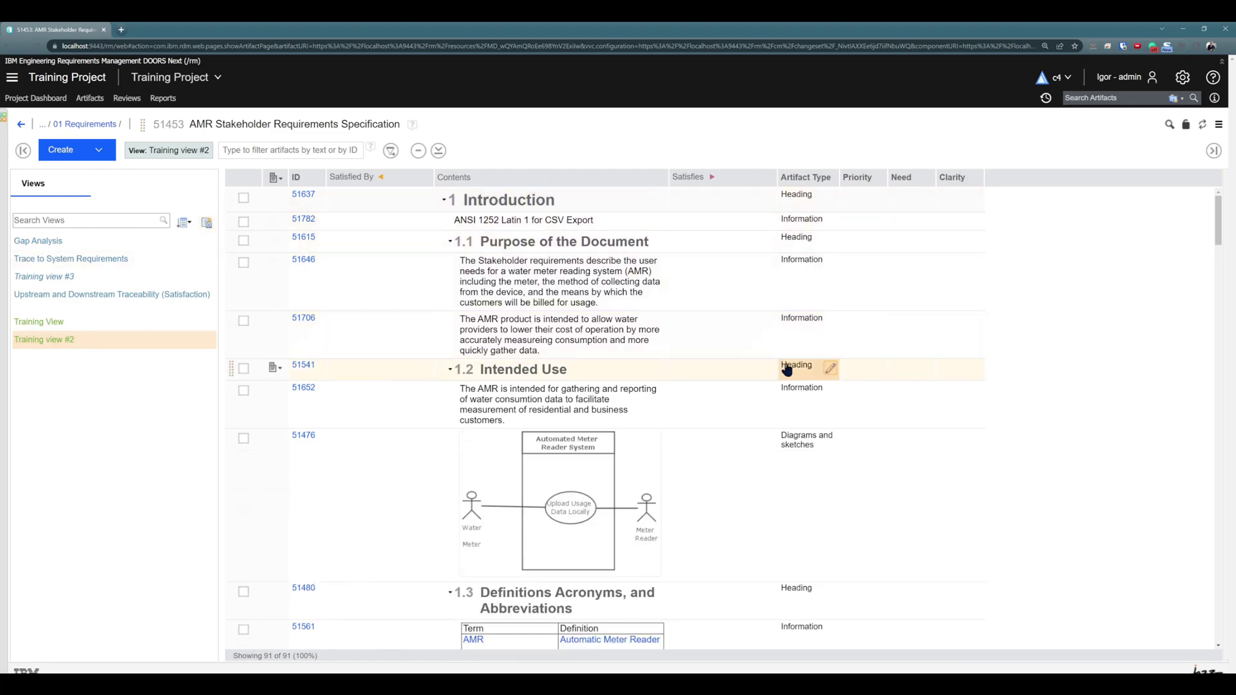
# Save the current layout as a personal view named "Training view #2 - 2" that is shown in all modules
pyautogui.click(195, 223)
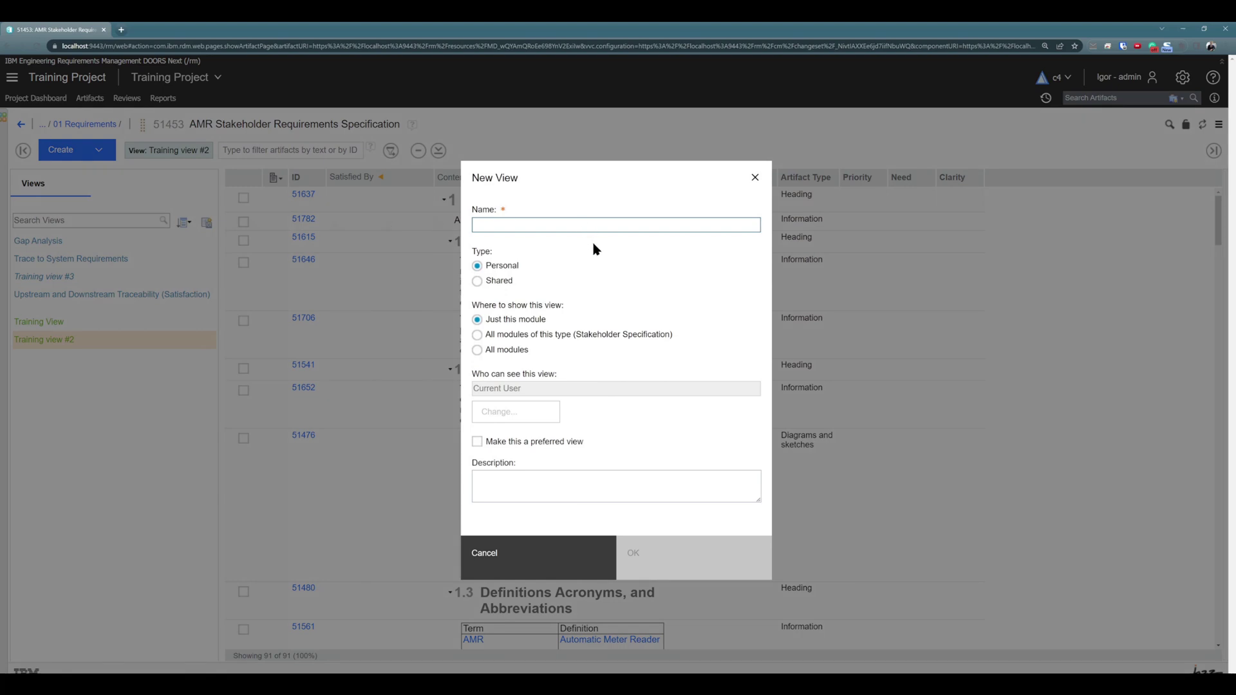
pyautogui.write('Trai')
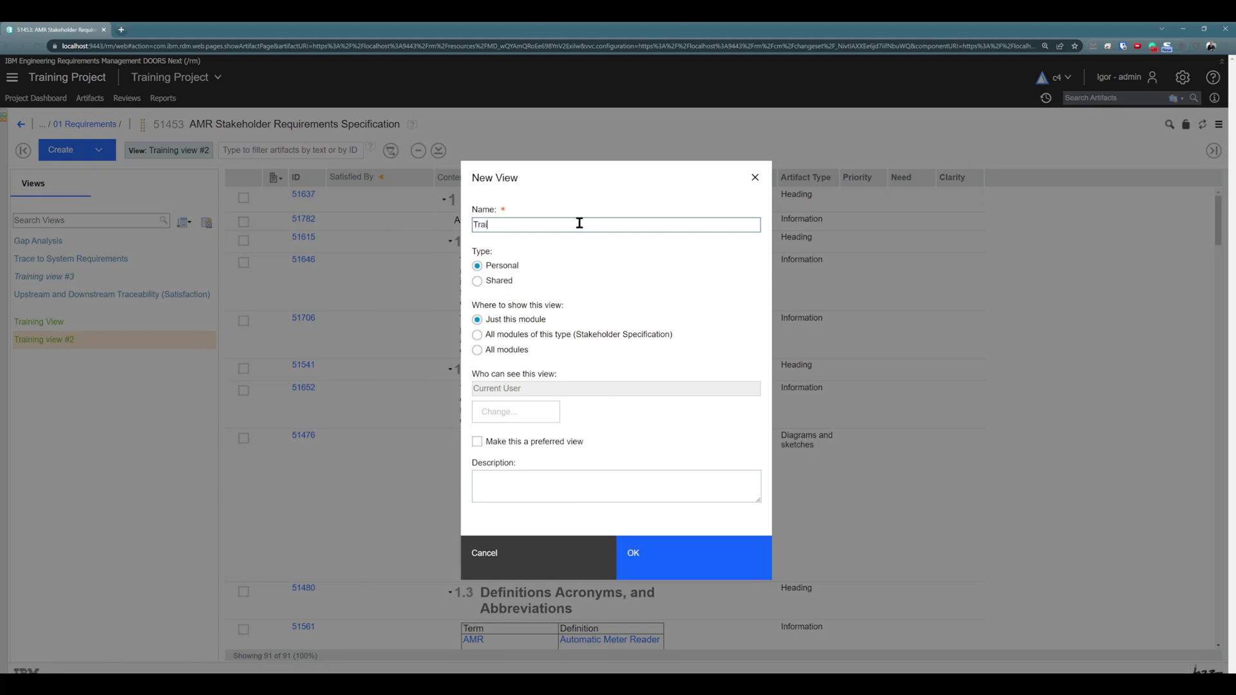
pyautogui.write('ning view #2 - 2')
pyautogui.click(477, 350)
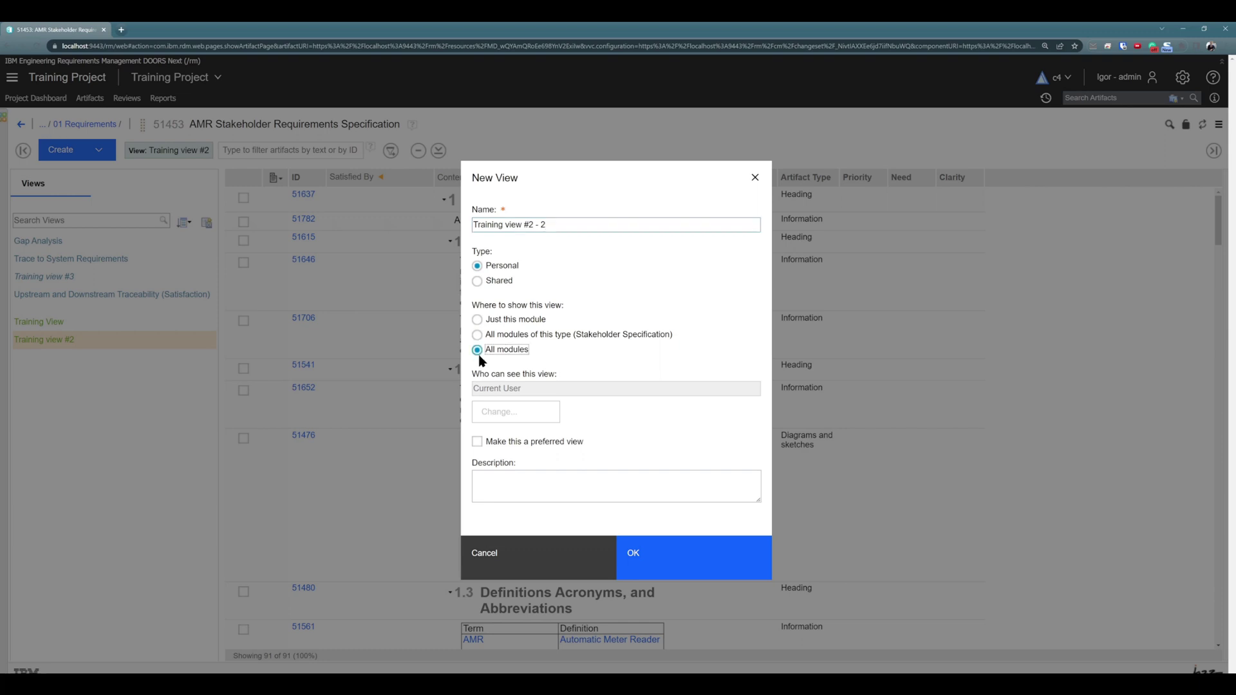
pyautogui.click(683, 578)
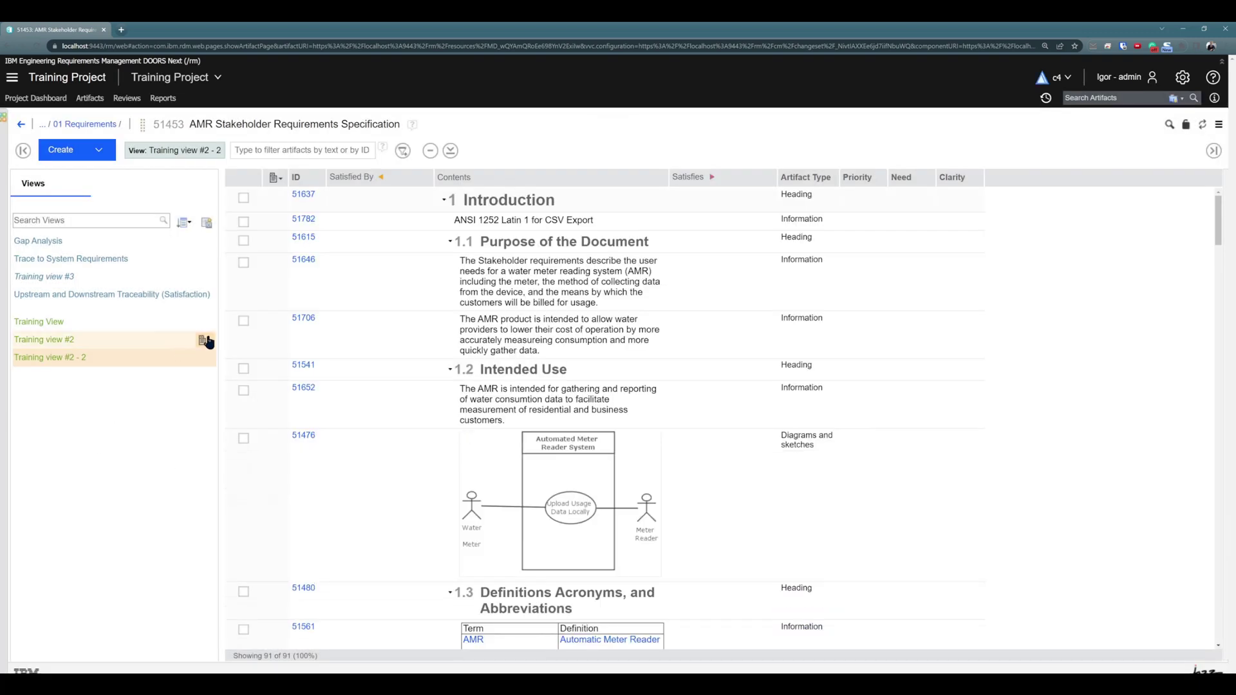
# Delete the personal view Training view #2 and reload the module to refresh its list of views
pyautogui.click(203, 343)
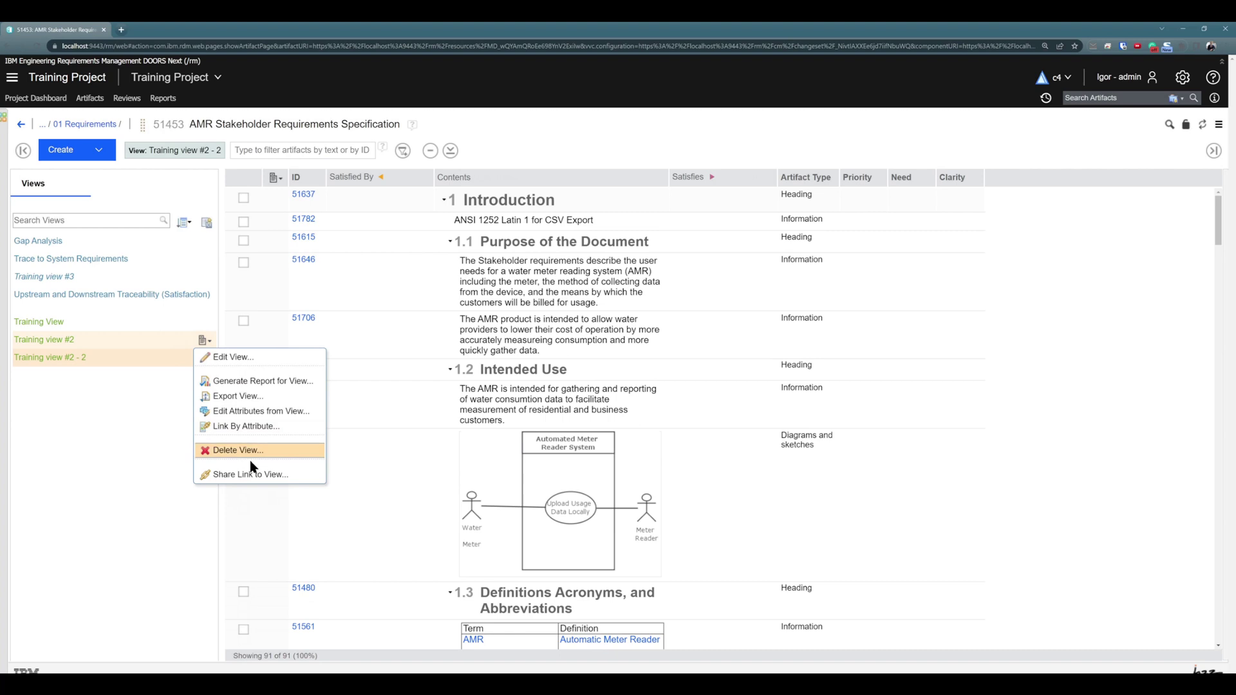
pyautogui.click(91, 356)
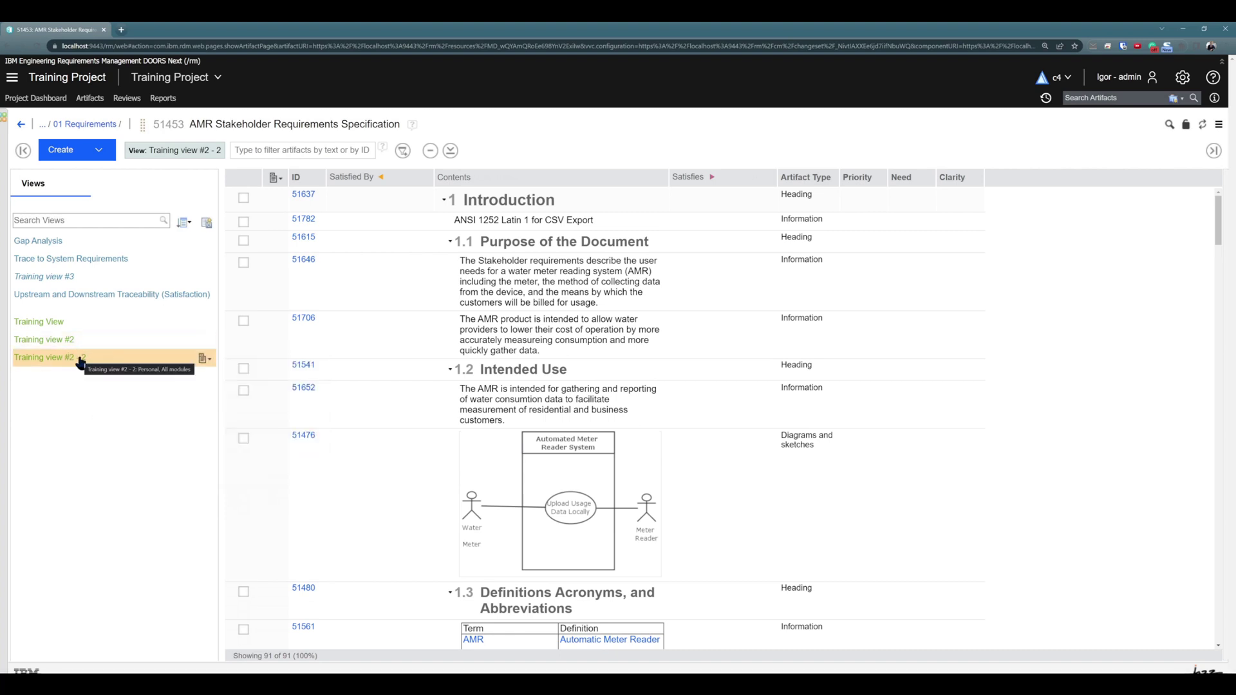
pyautogui.click(207, 345)
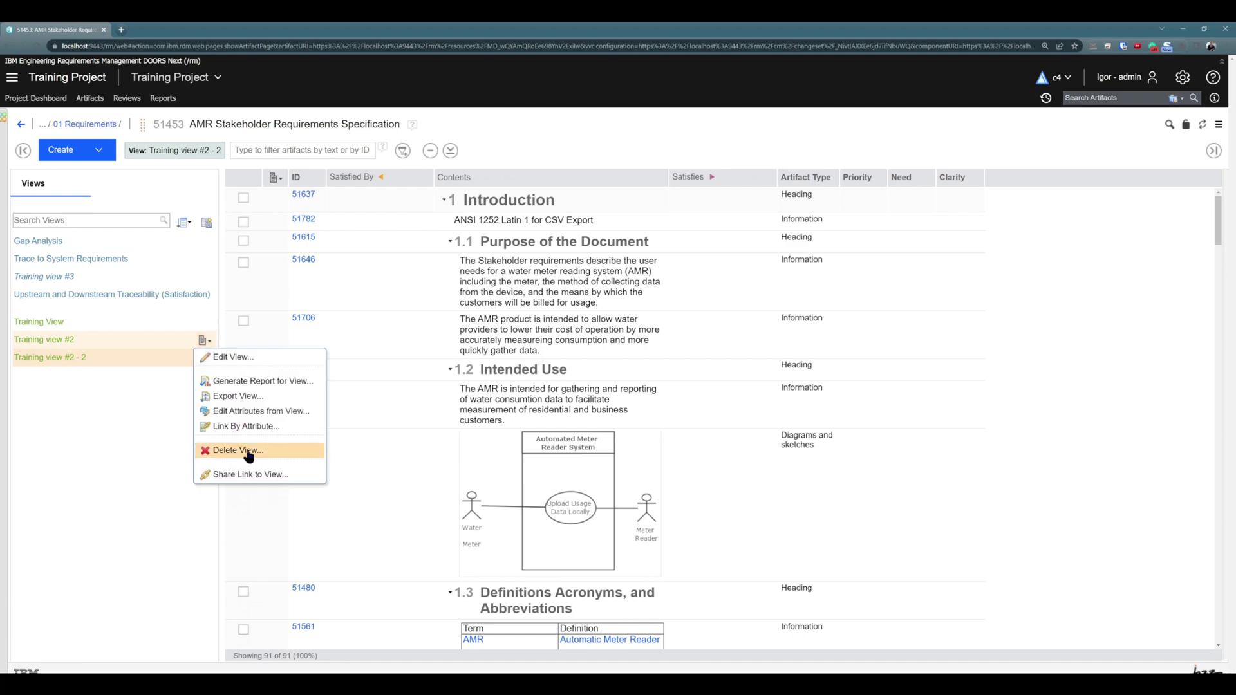
pyautogui.click(222, 456)
pyautogui.click(691, 412)
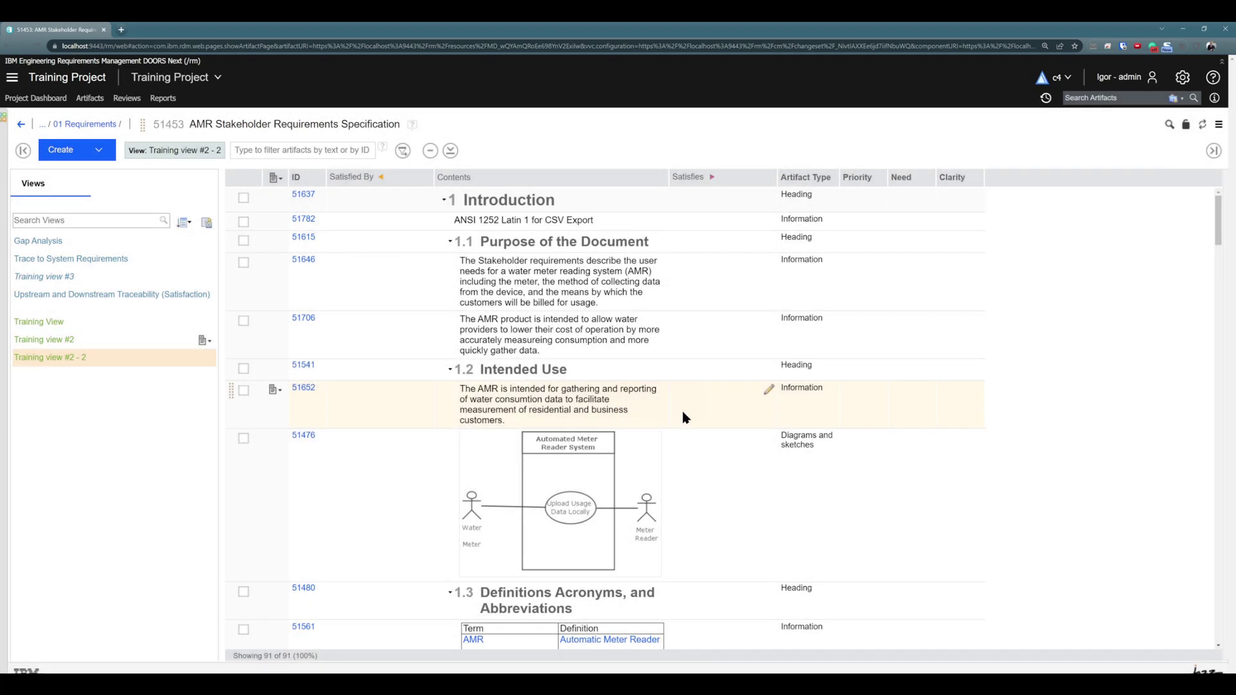
pyautogui.click(36, 45)
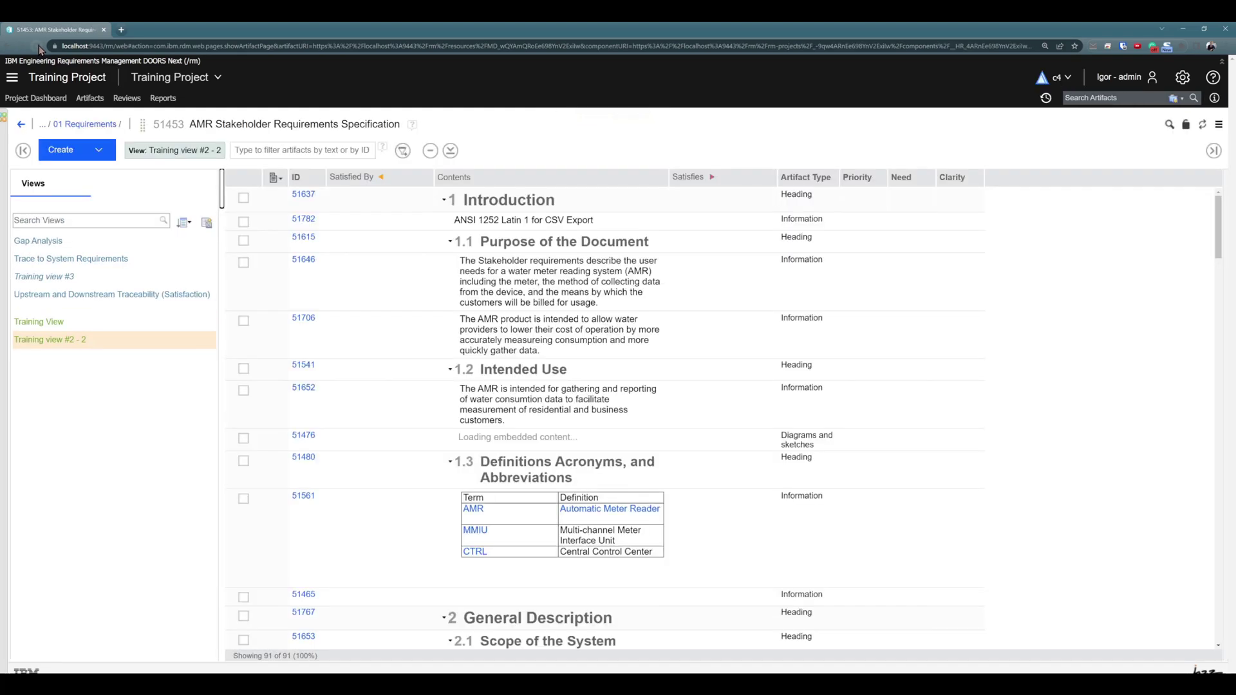
# Open the AMR System Requirements Specification module to check its available views and the actions offered for Training view #3
pyautogui.click(91, 100)
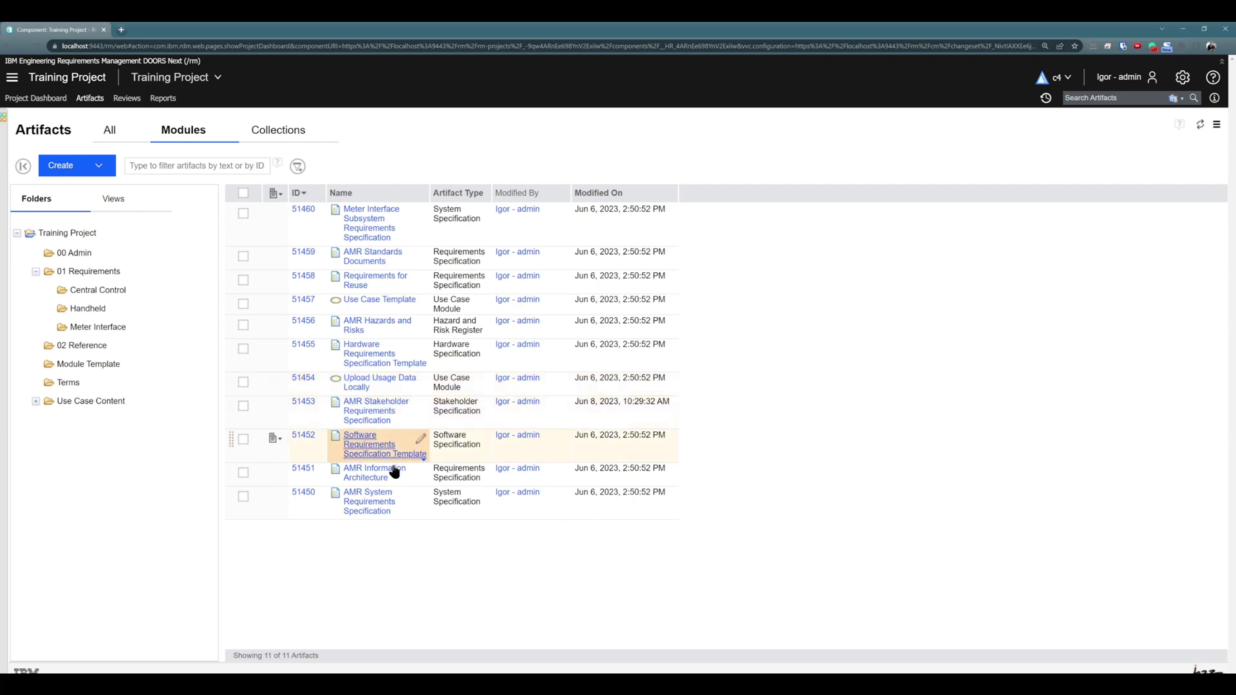
pyautogui.click(372, 503)
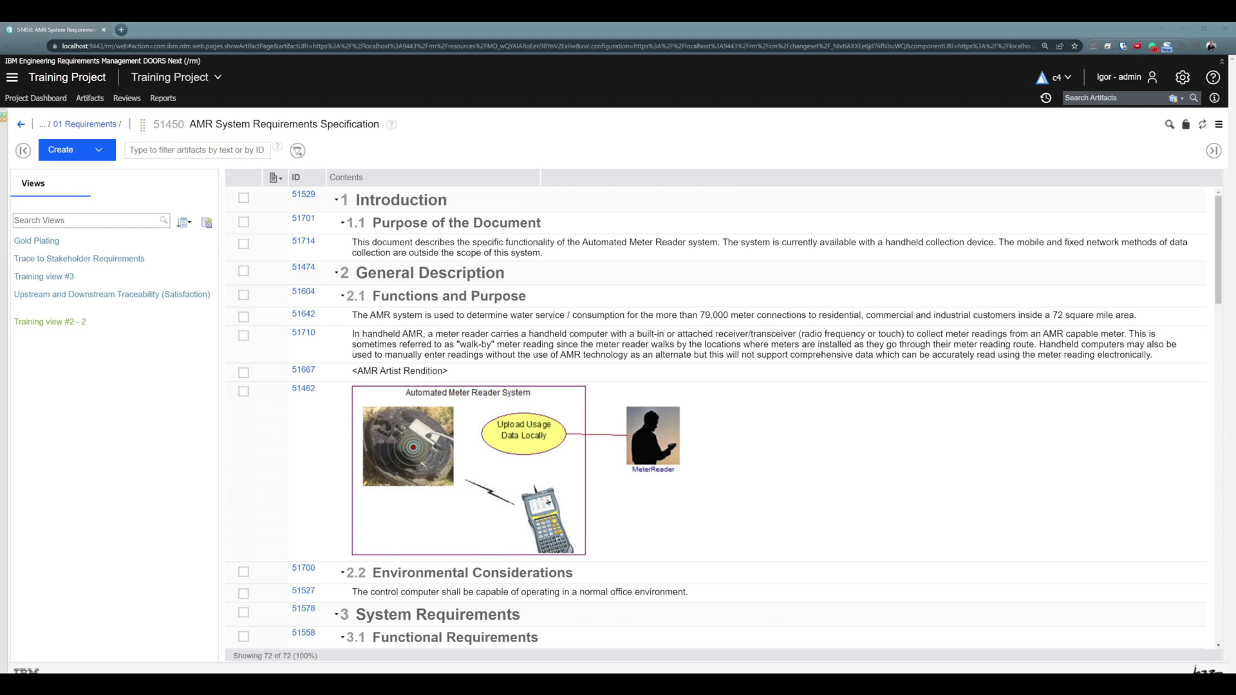
pyautogui.rightClick(53, 279)
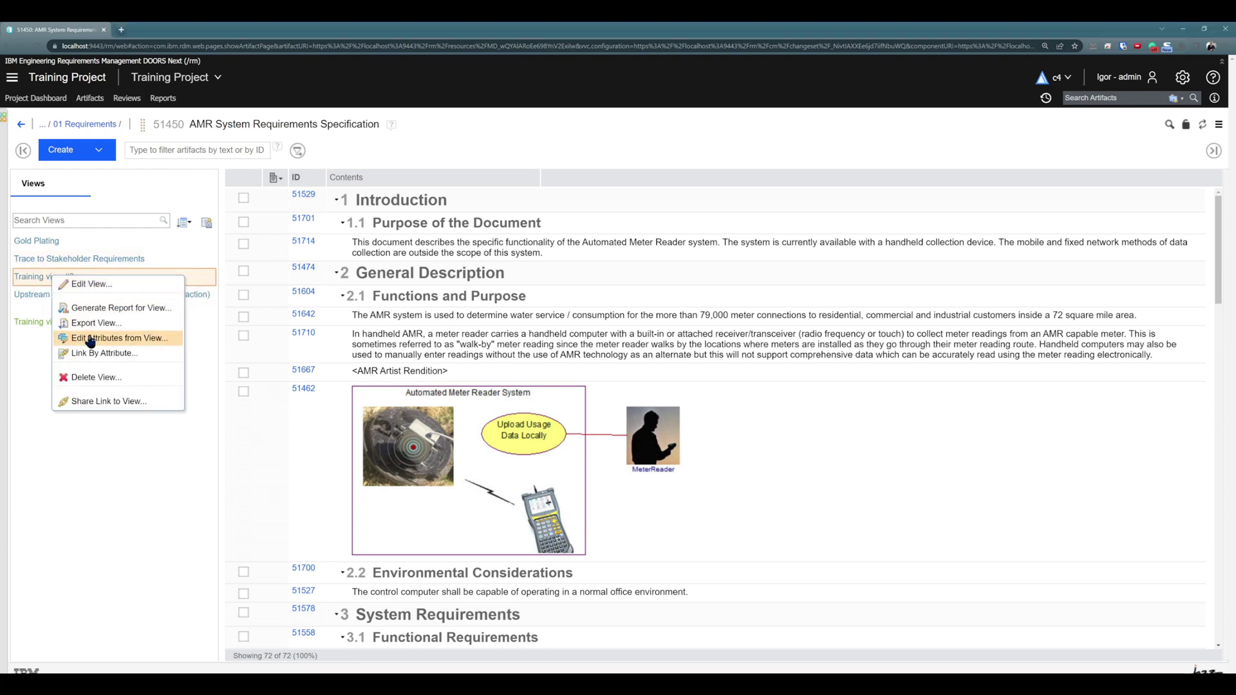